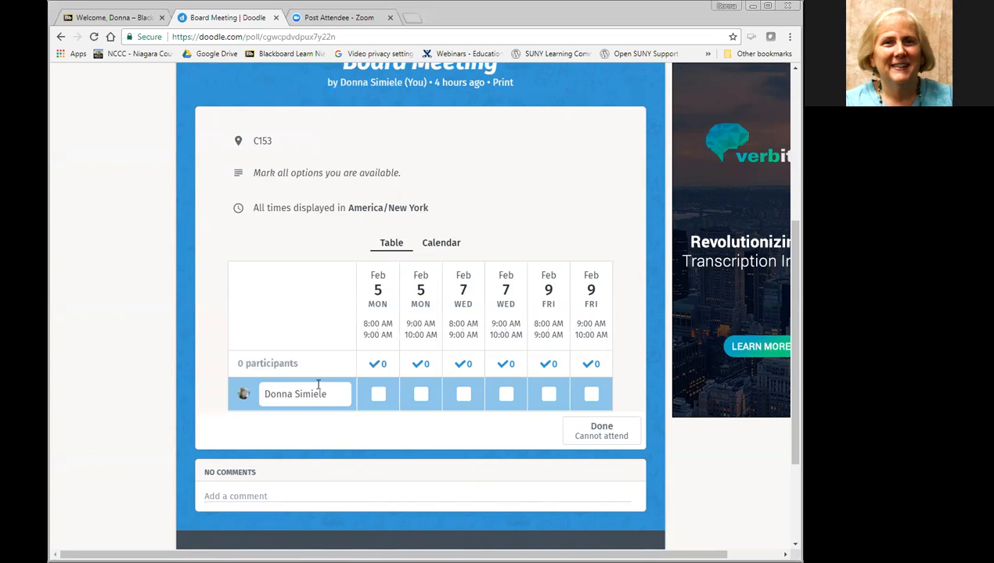
Vote in the Board Meeting poll for both Feb 5 slots plus the 8:00 AM slots on Feb 7 and Feb 9, and return to the poll
click(377, 398)
click(421, 399)
click(467, 402)
click(547, 401)
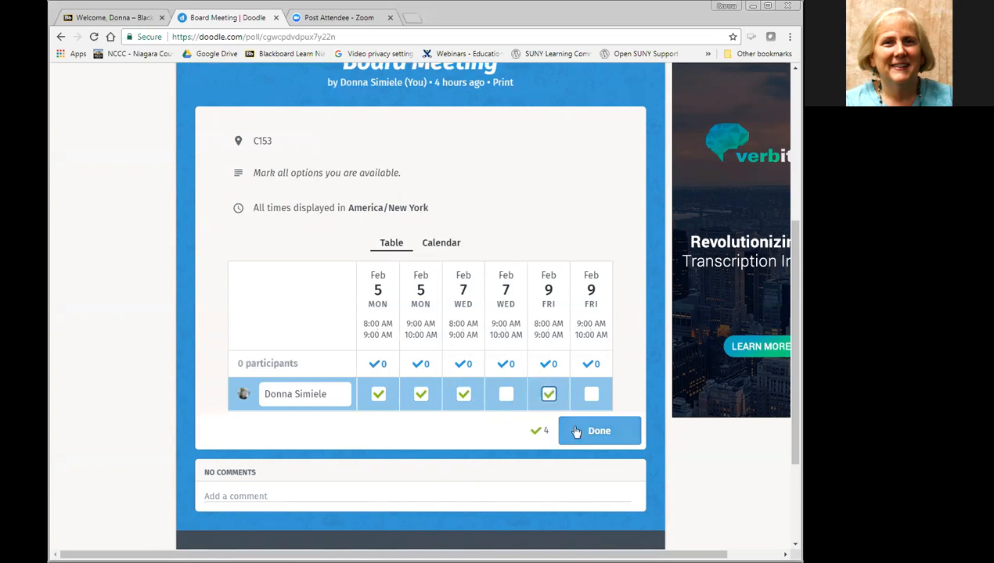
click(585, 438)
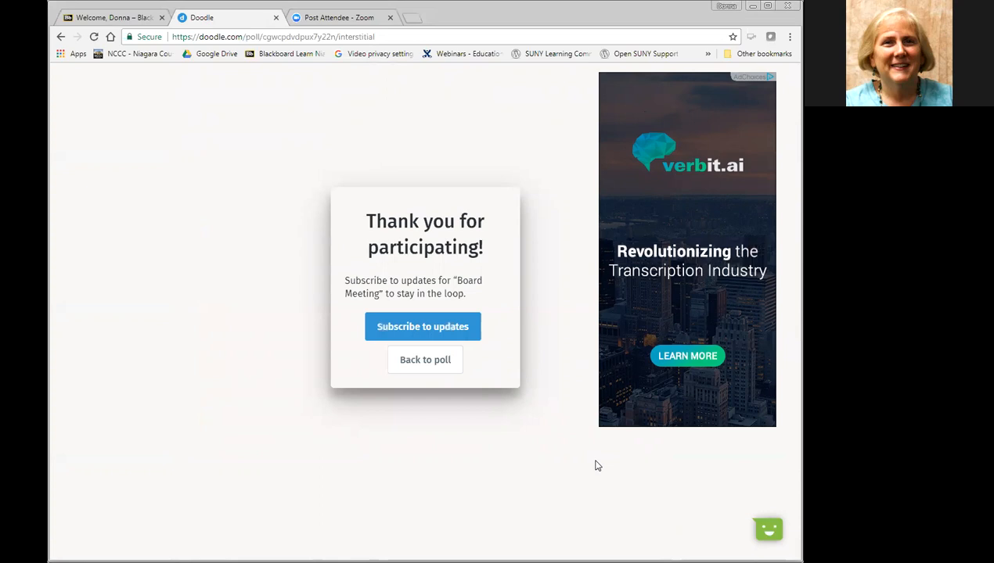
click(405, 365)
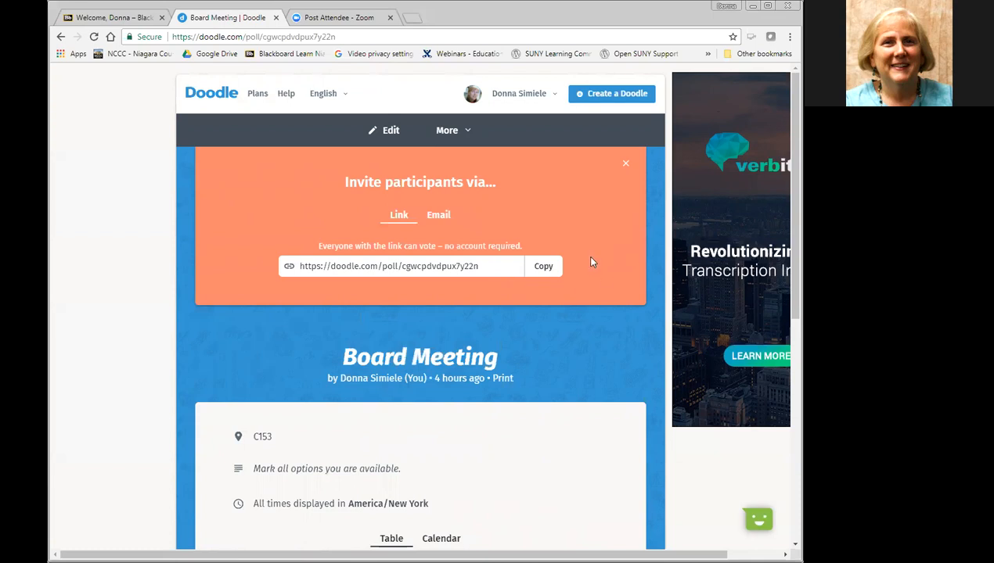
Start a new Doodle poll titled "Dept Meeting" with the location B201
click(607, 102)
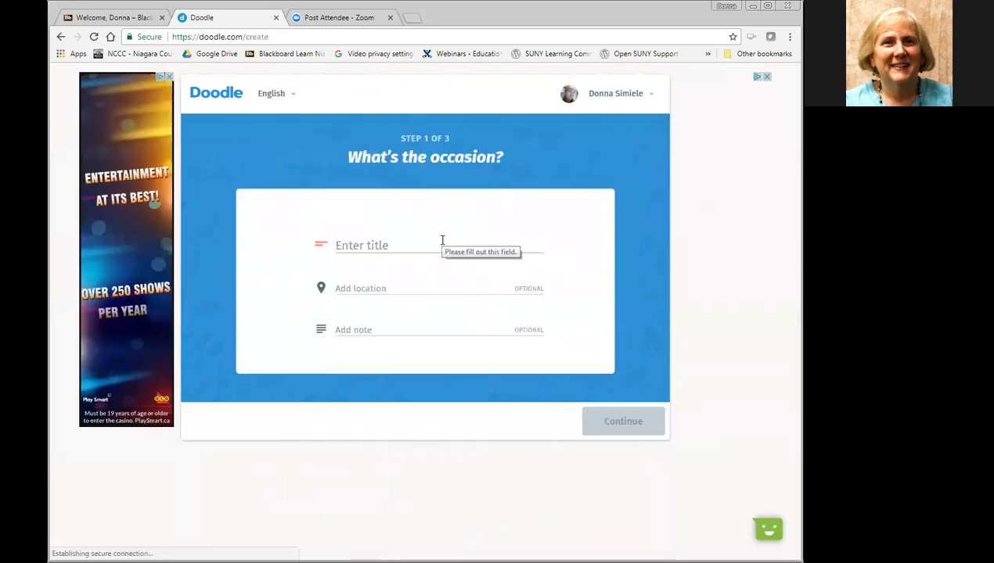
text(De)
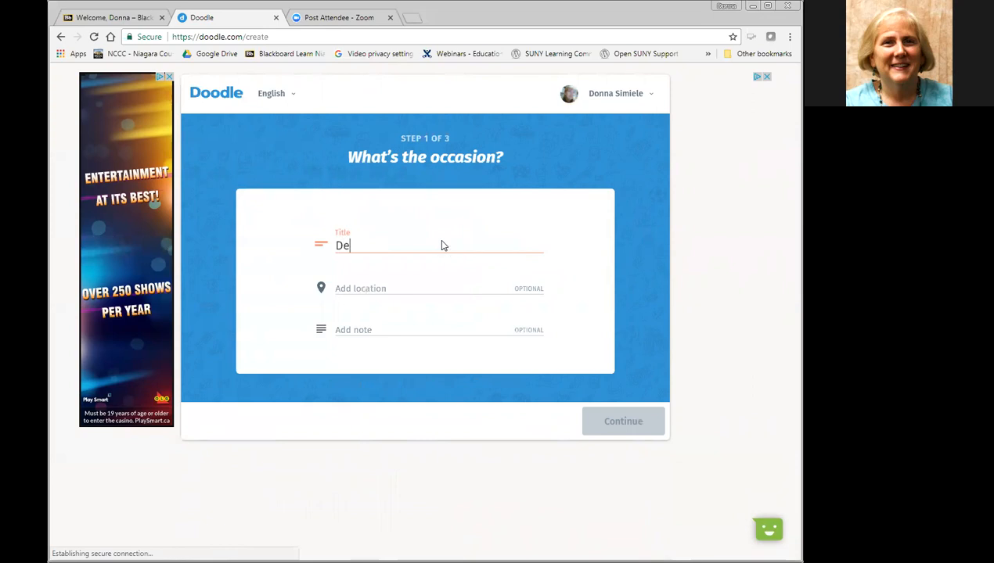
text(pt Meeting)
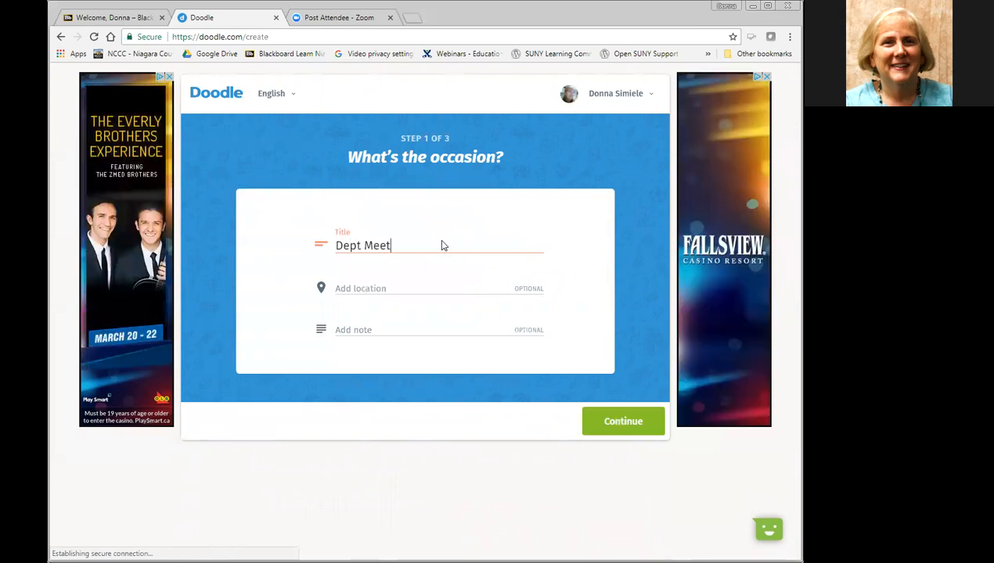
click(412, 287)
text(B)
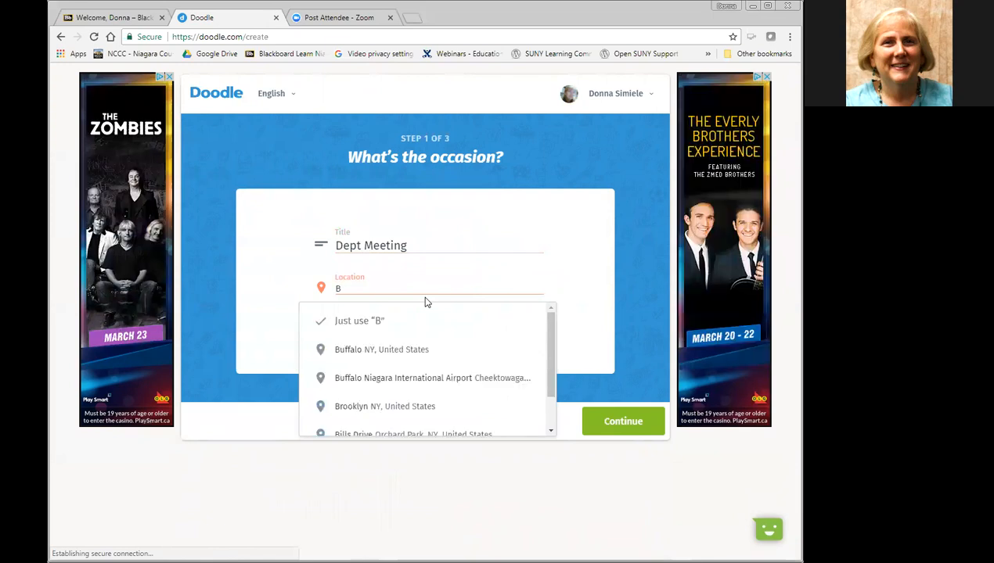
text(201)
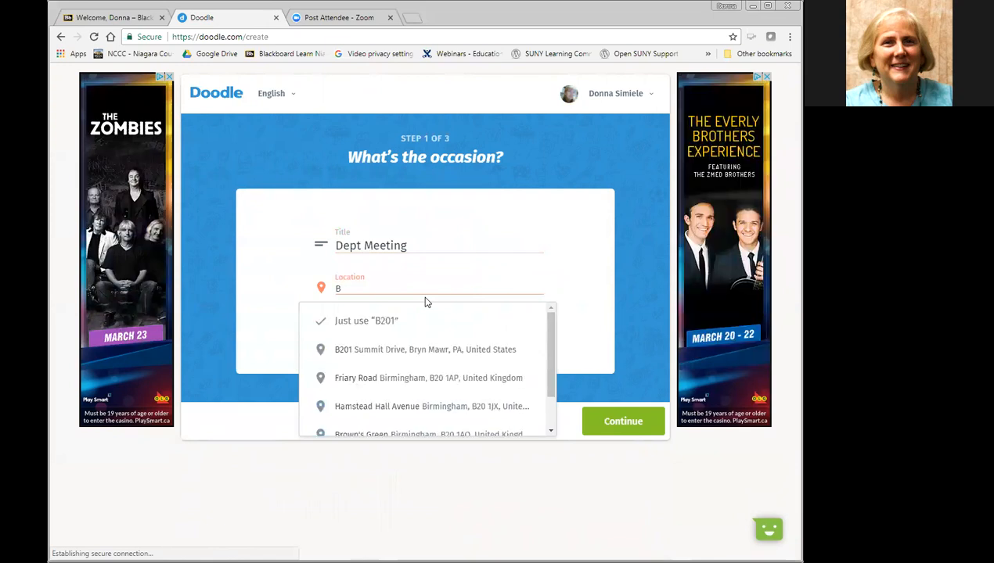
click(525, 264)
Add the note "Check Agenda" to the new poll and continue to the date options
click(381, 330)
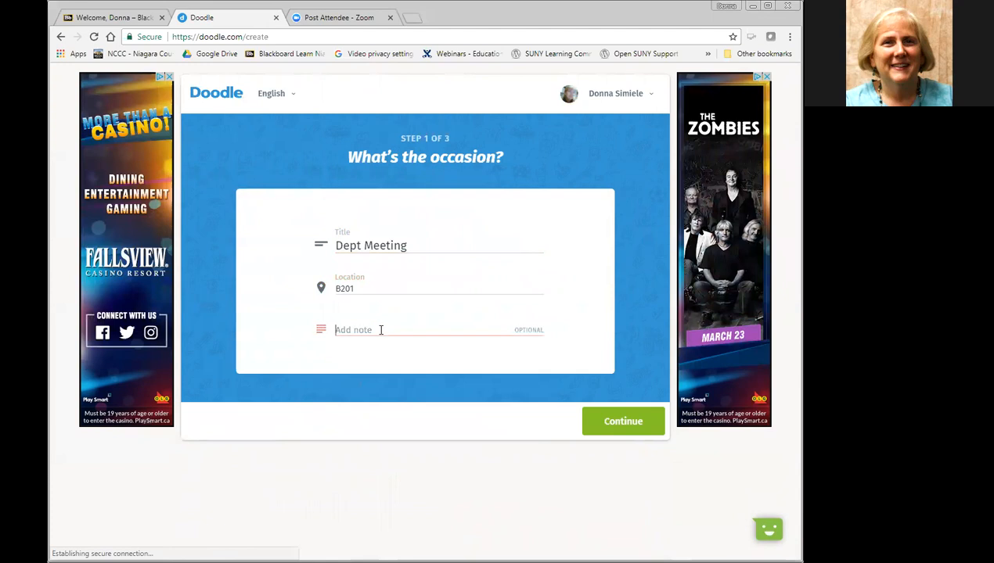
text(Chec)
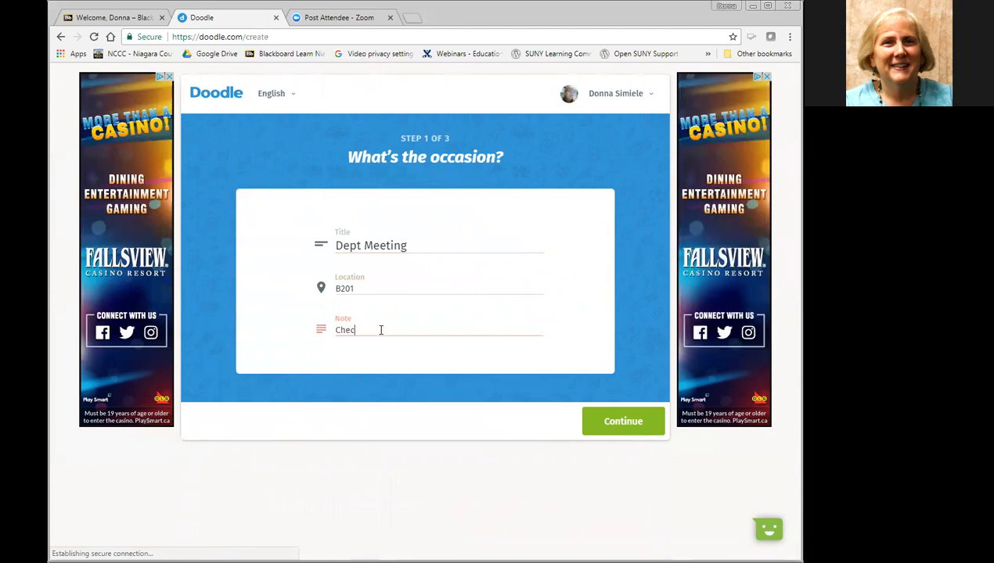
text(k Agenda)
key(BackSpace)
text(da)
click(638, 417)
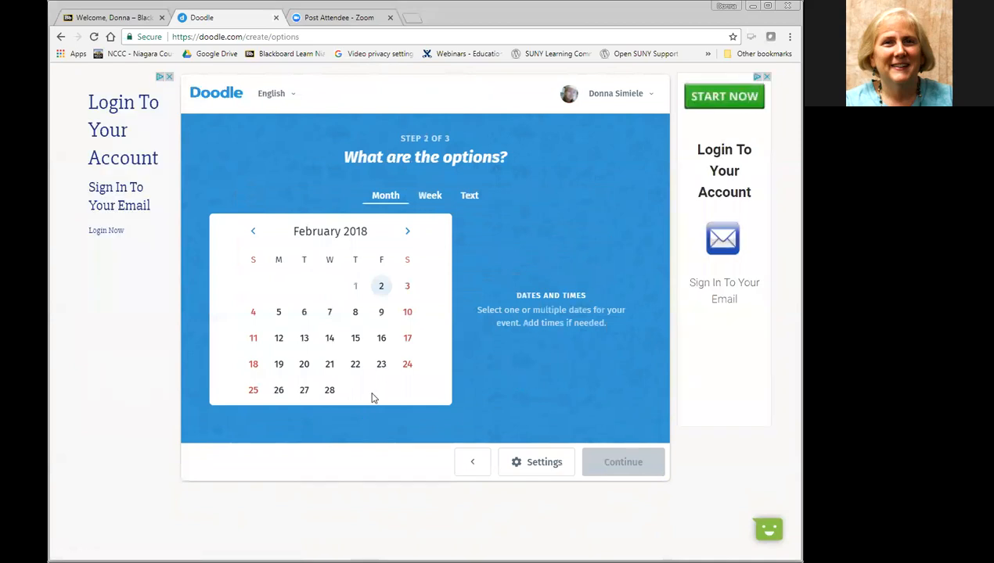
Offer February 12 and 14, 2018 as dates, both with a 9:00 AM to 10:00 AM time slot
click(279, 338)
click(330, 338)
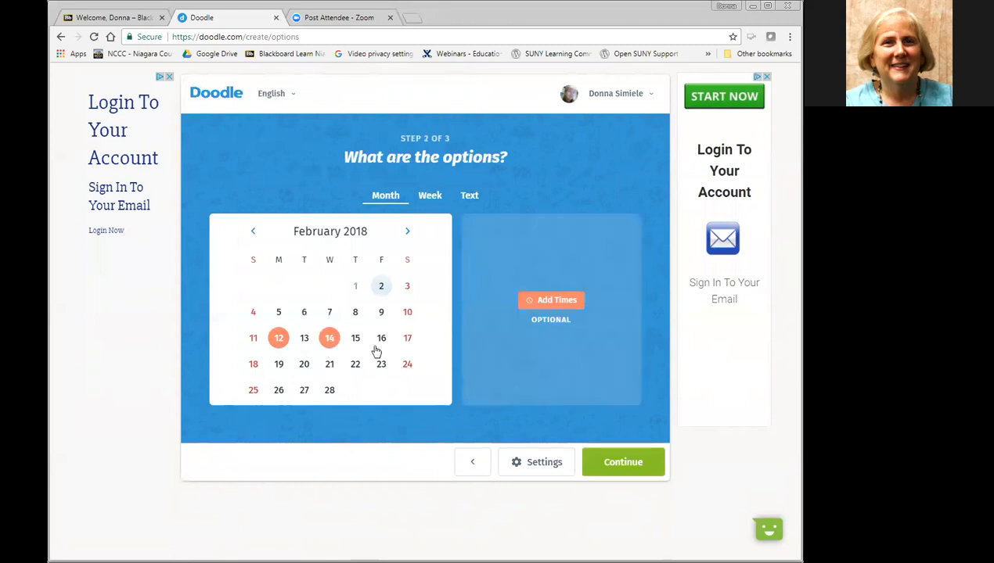
click(548, 305)
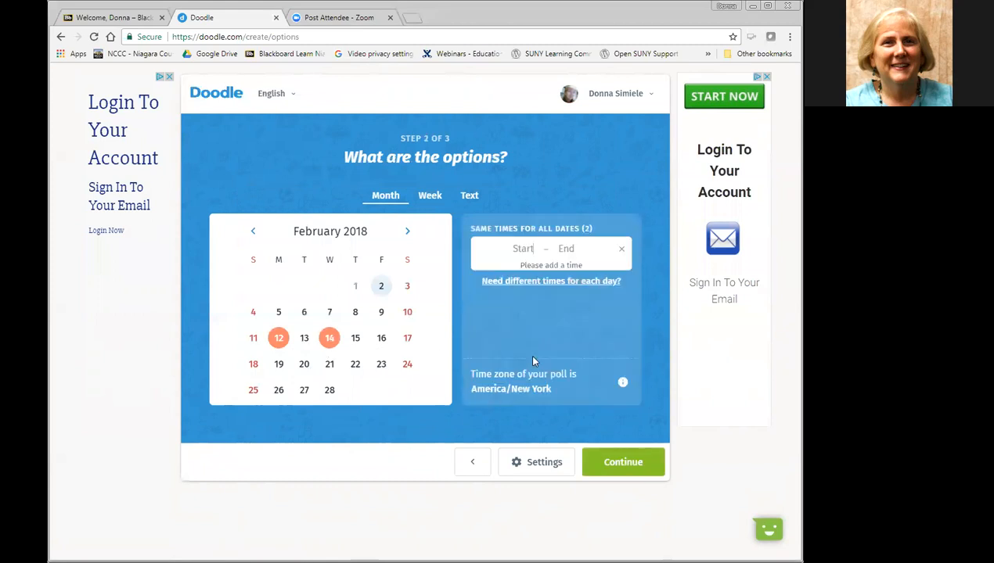
click(520, 249)
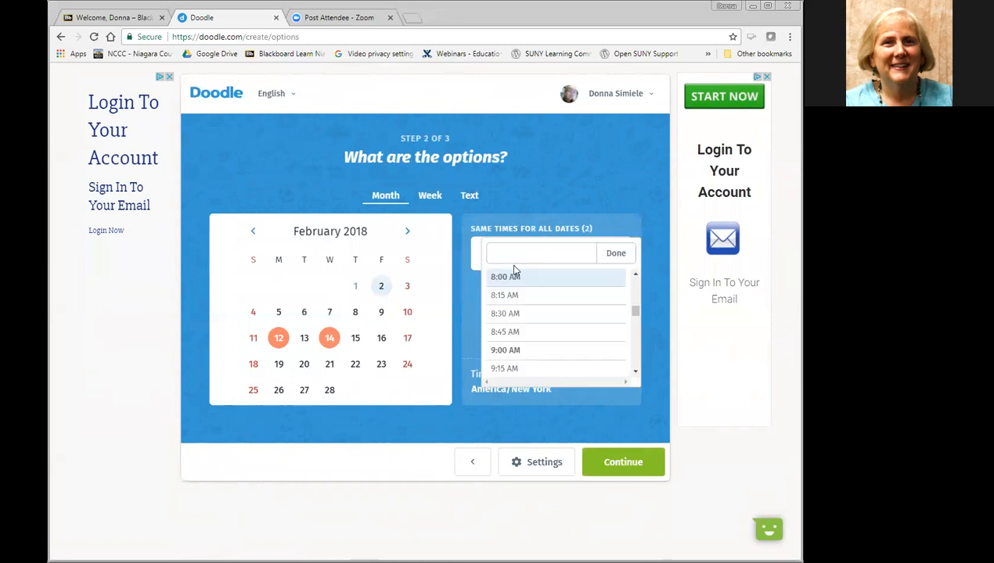
click(505, 350)
click(558, 251)
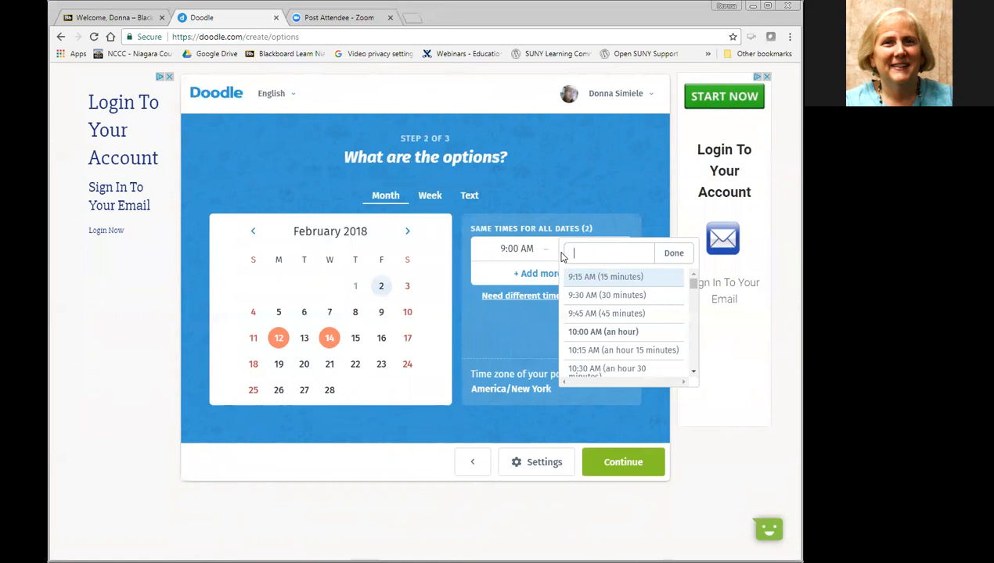
click(583, 331)
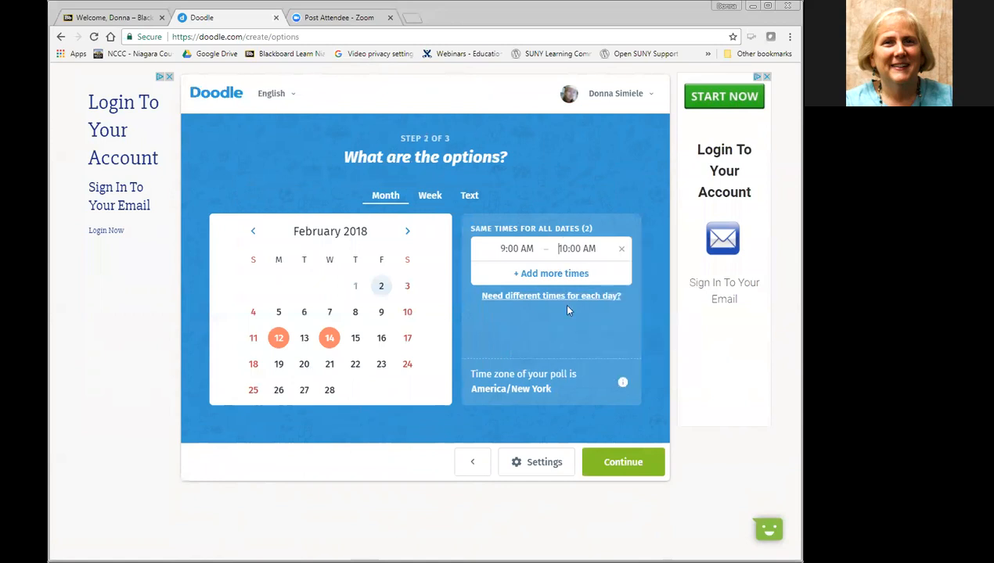
Add a second time slot from 11:00 AM to 12:00 PM for all dates
click(528, 274)
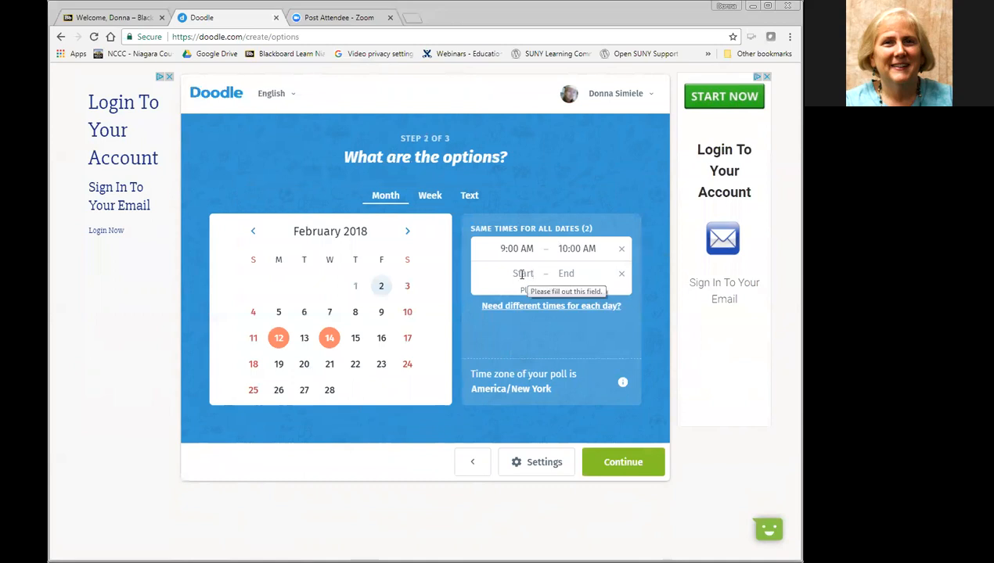
click(522, 274)
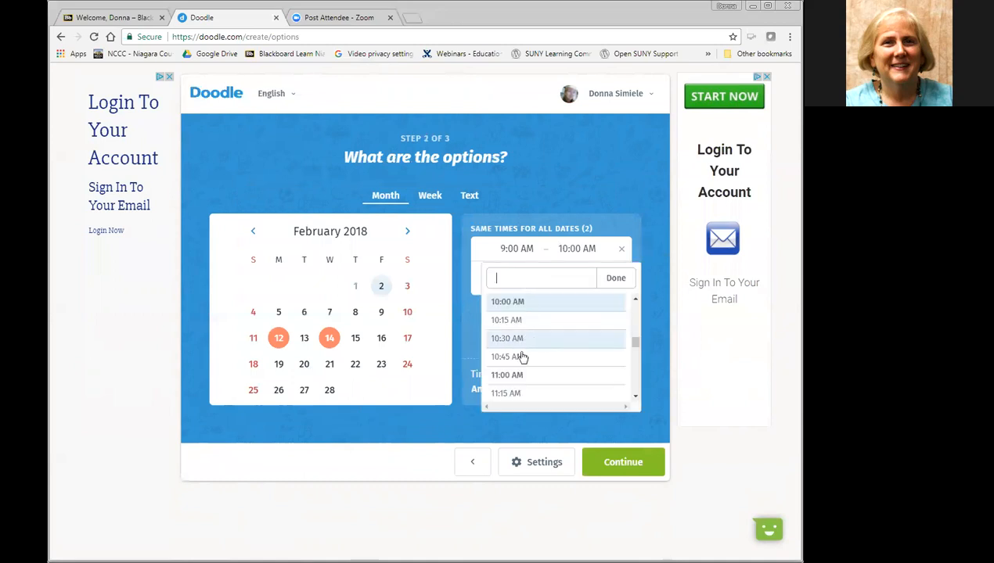
click(520, 377)
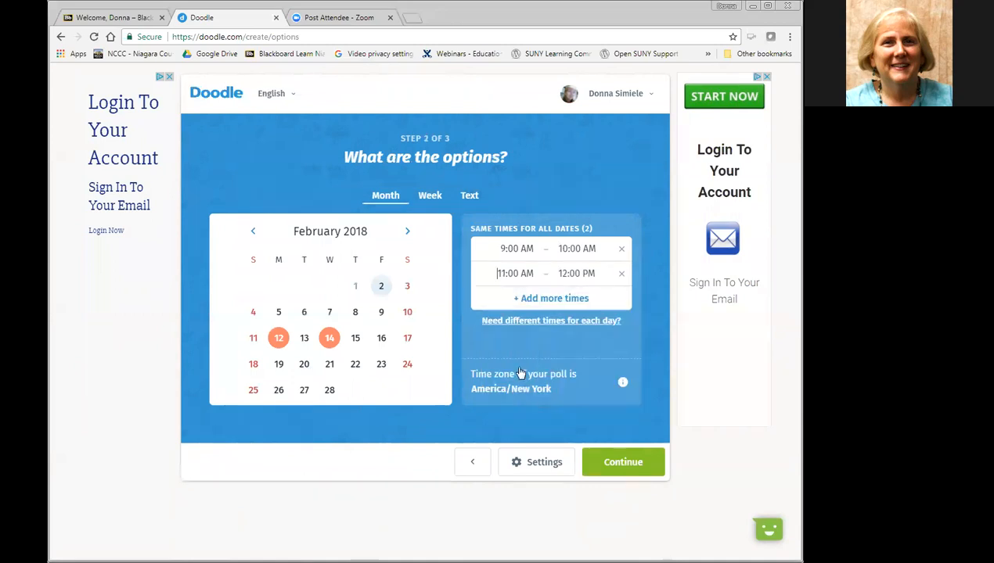
Switch to different times for each day and set Feb 14's second slot to start at 12:00 PM
click(539, 320)
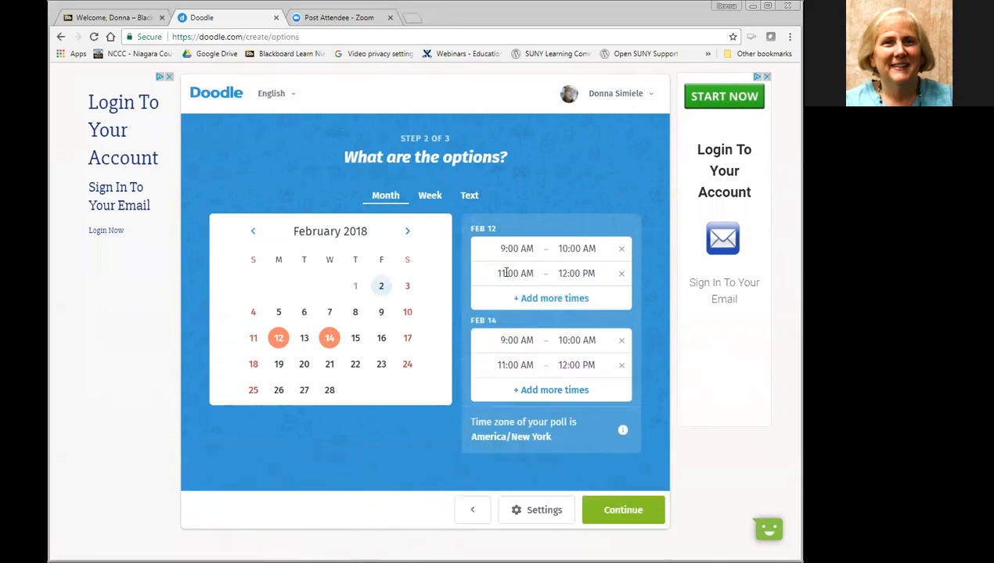
click(527, 366)
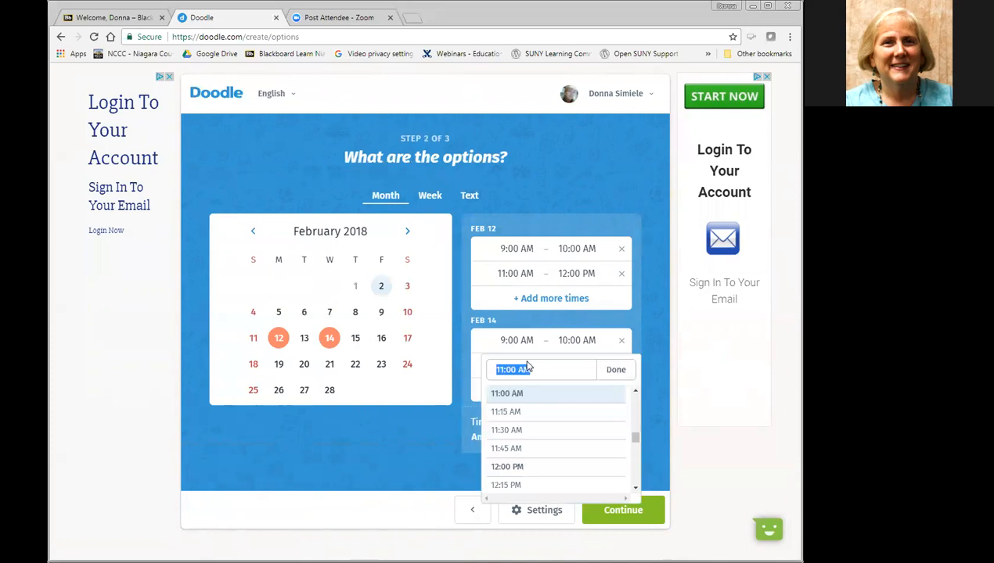
click(515, 467)
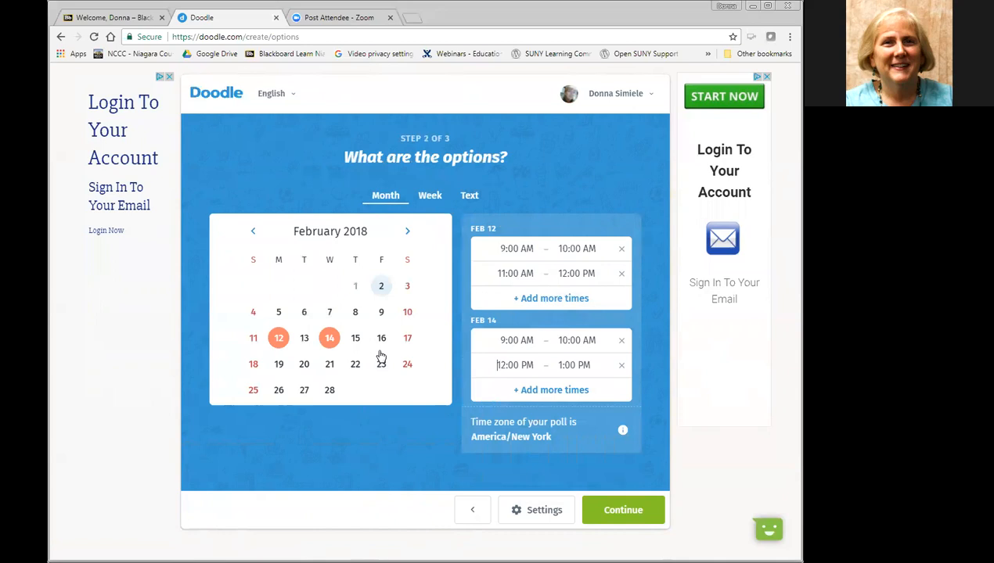
Finish the Dept Meeting poll with the prefilled organizer details and copy its invitation link
click(630, 518)
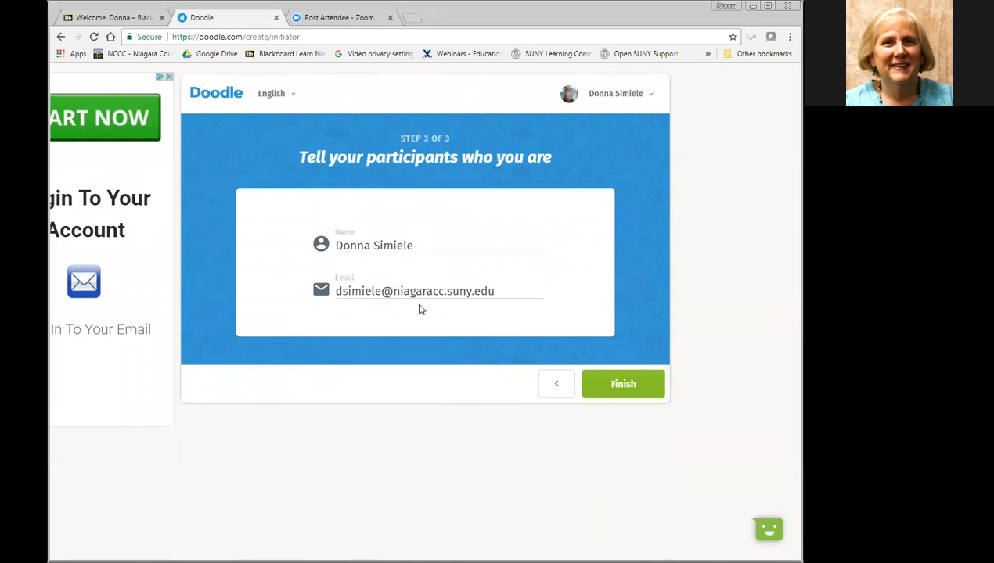
click(610, 391)
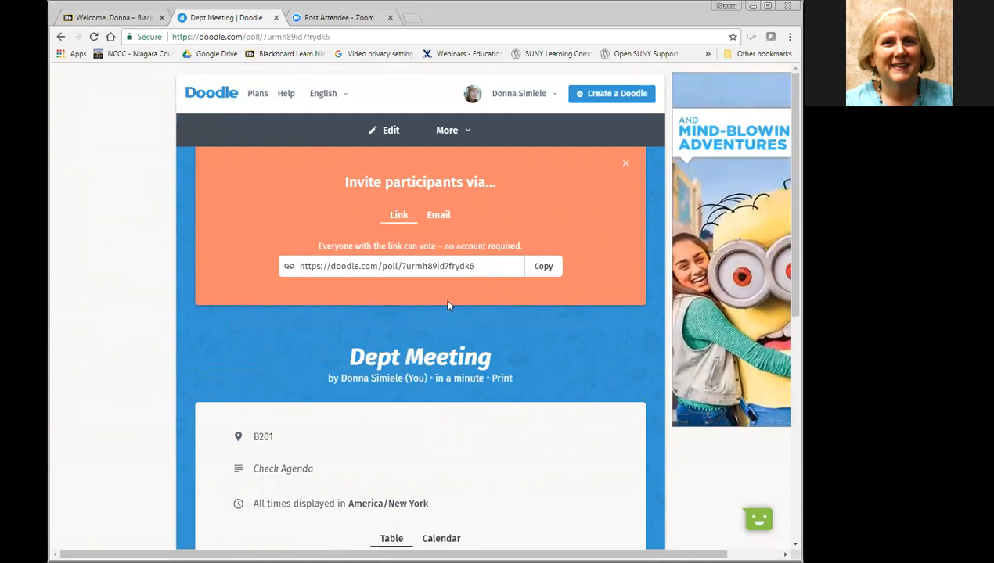
click(540, 272)
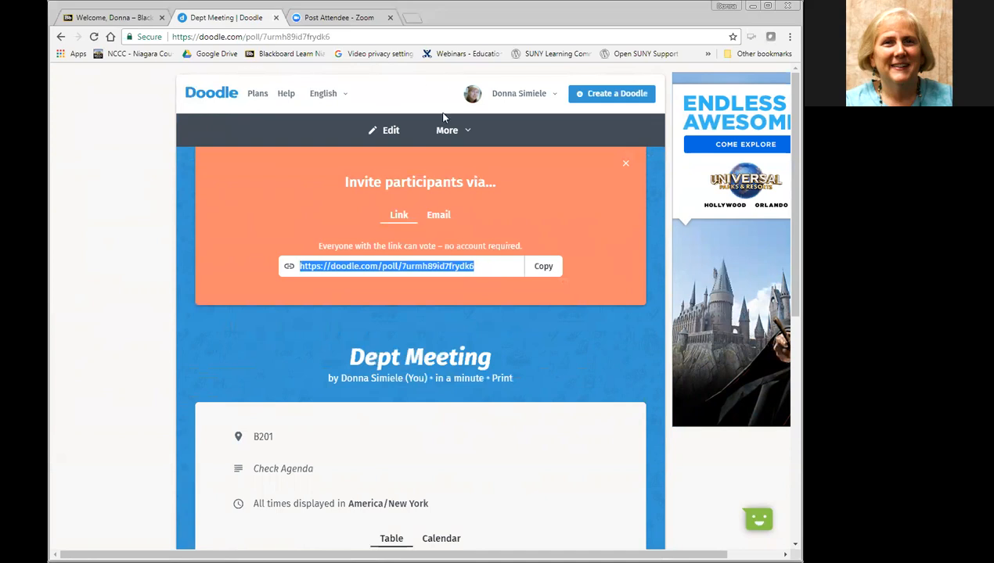
Open the Practice Meeting poll from the initiated polls on the account's dashboard
click(509, 97)
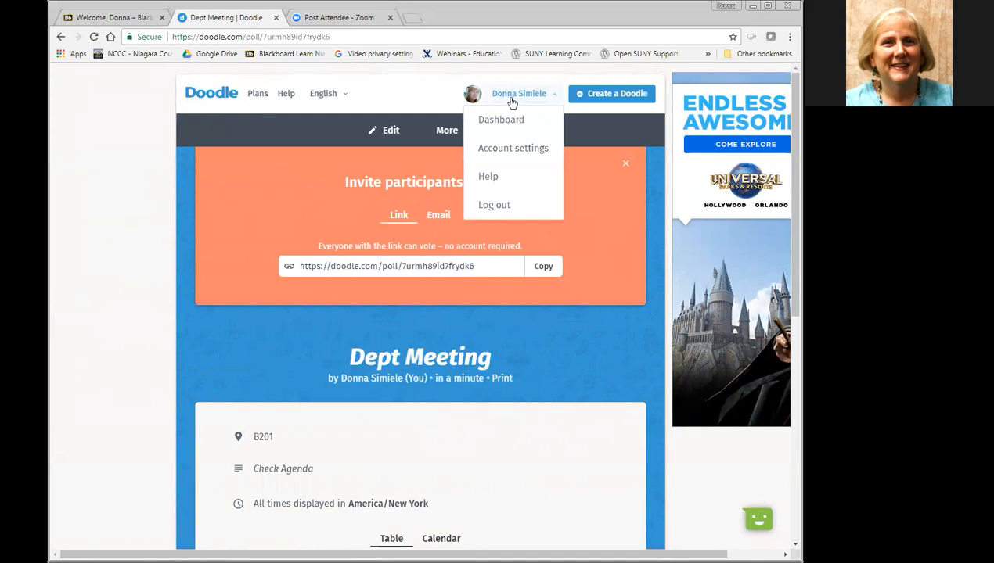
click(518, 122)
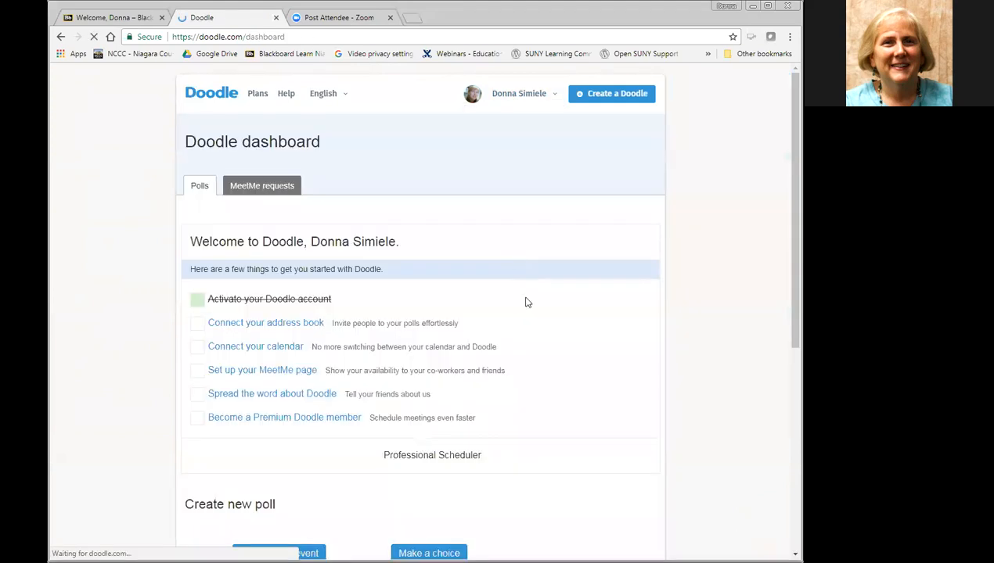
scroll(520, 274, down, 5)
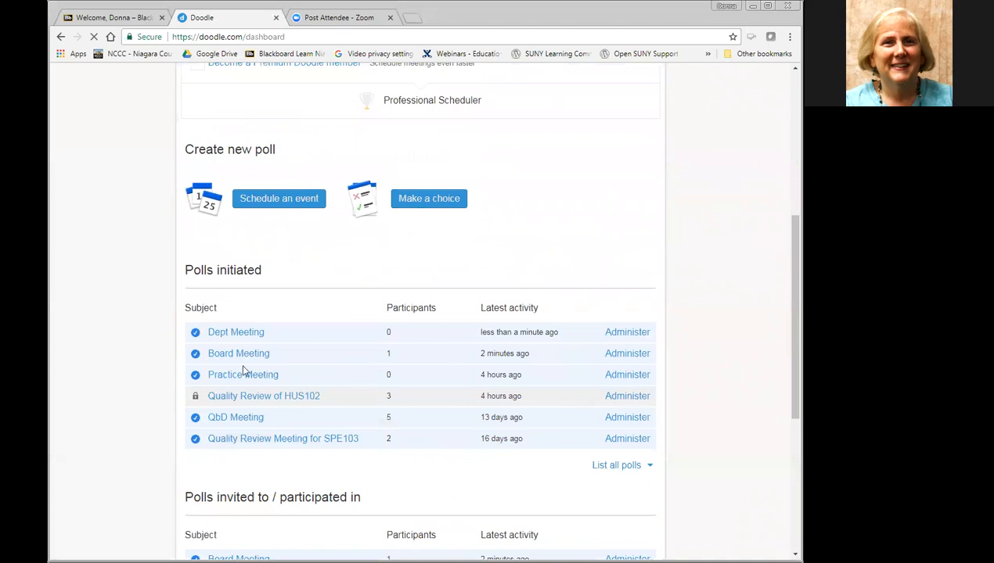
click(224, 377)
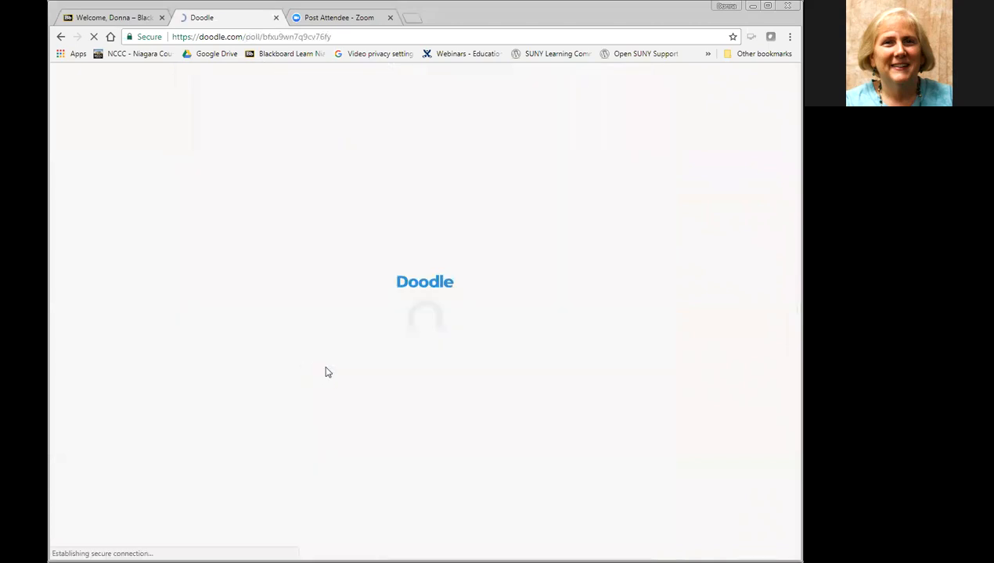
Examine the Practice Meeting poll's invitation section, voting table and comments area
scroll(522, 341, down, 2)
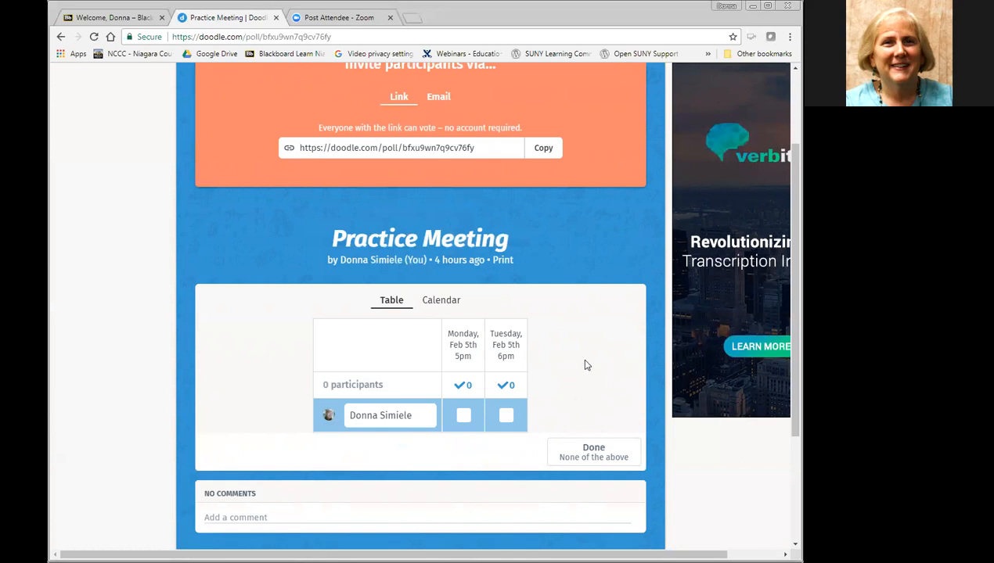
scroll(587, 366, up, 2)
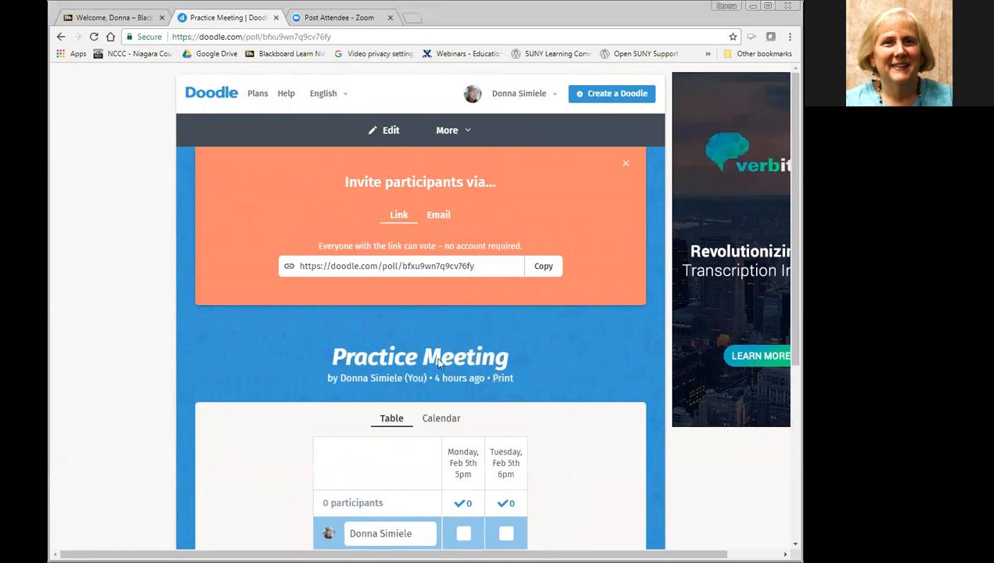
scroll(545, 441, down, 2)
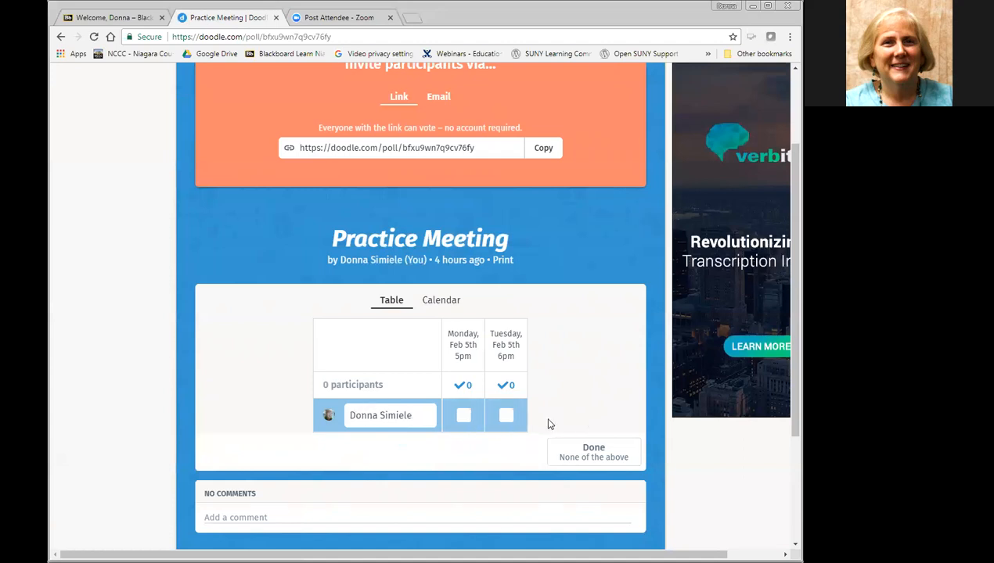
scroll(559, 405, down, 3)
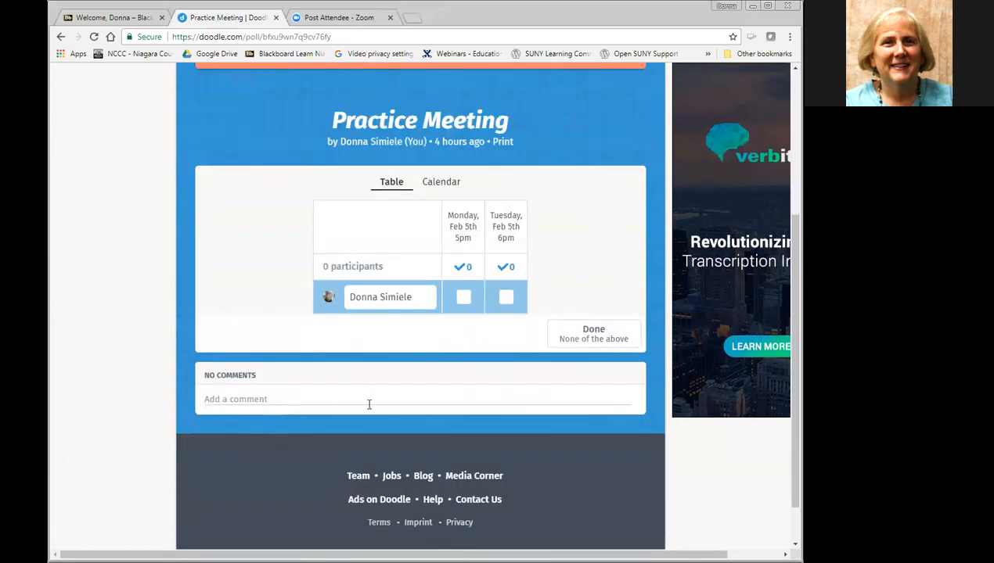
scroll(382, 399, up, 1)
scroll(384, 398, up, 3)
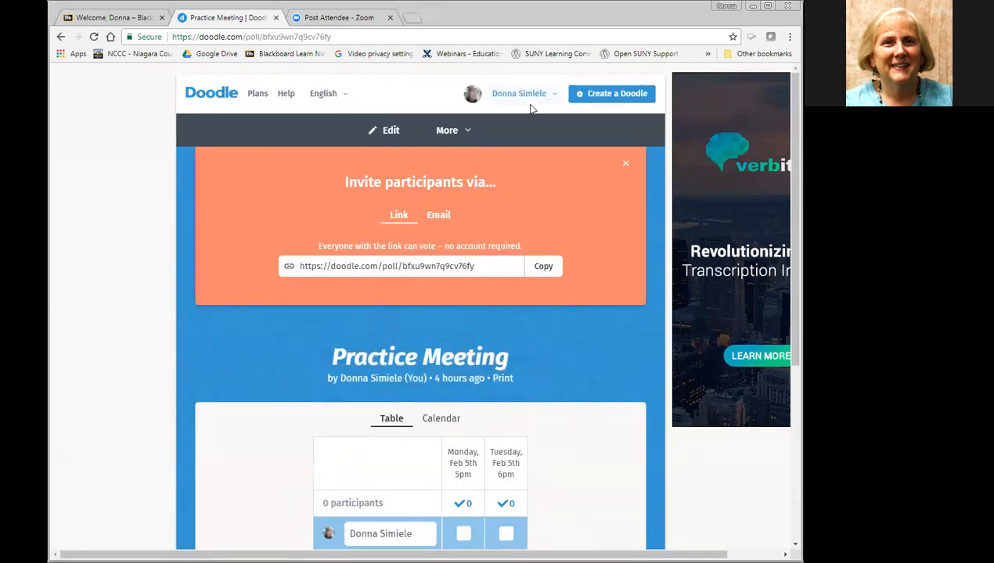
Return to the account's dashboard and open the QbD Meeting poll from the initiated polls
click(498, 103)
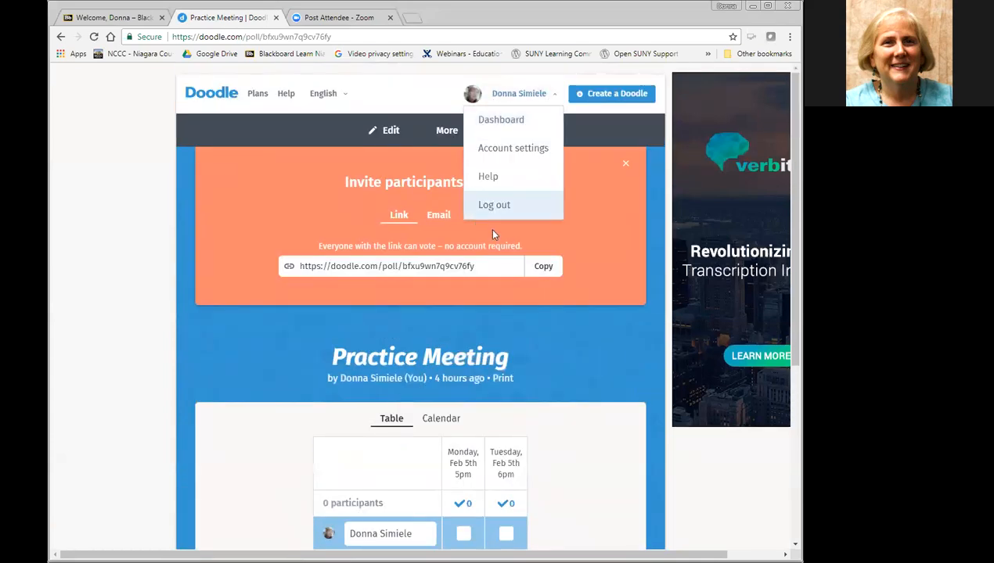
click(491, 119)
scroll(407, 335, down, 4)
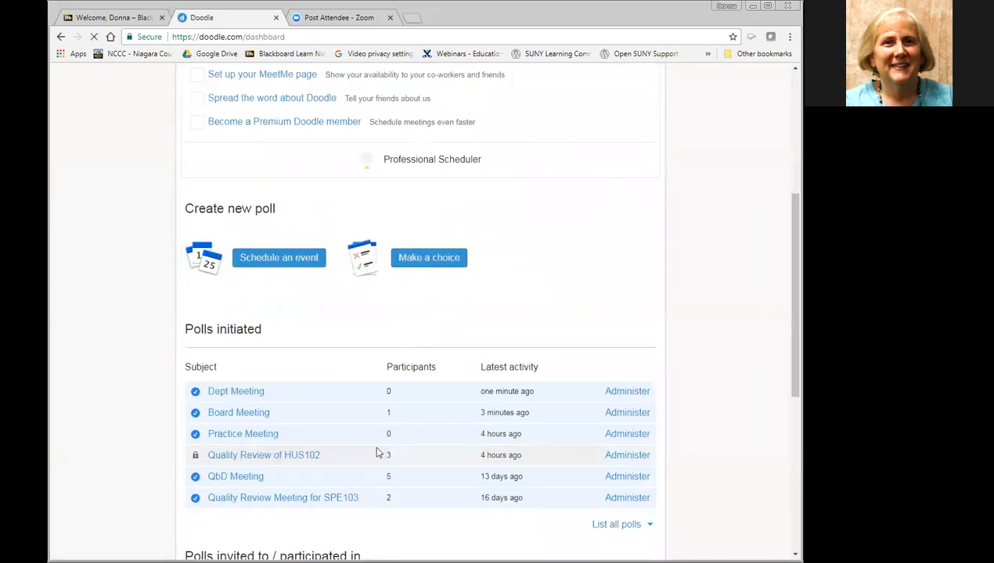
click(251, 475)
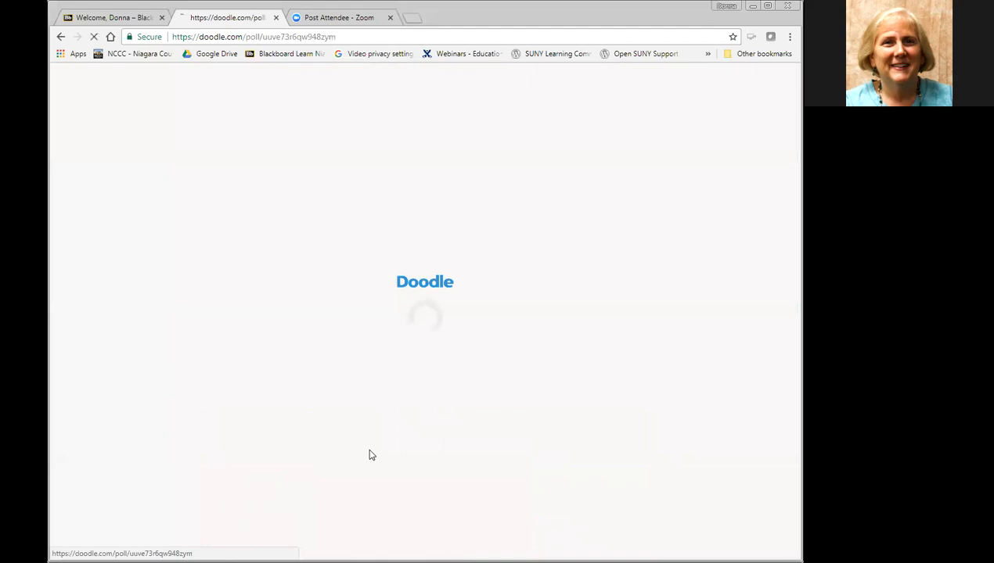
Examine the QbD Meeting poll's details, participants' votes for each time slot, comments area and organizer options
scroll(481, 372, down, 3)
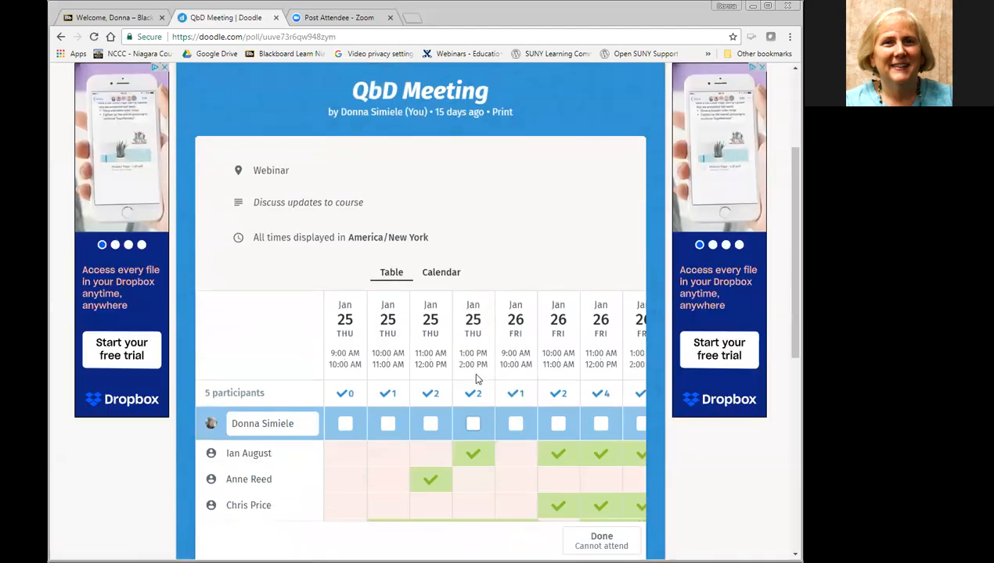
scroll(475, 380, down, 2)
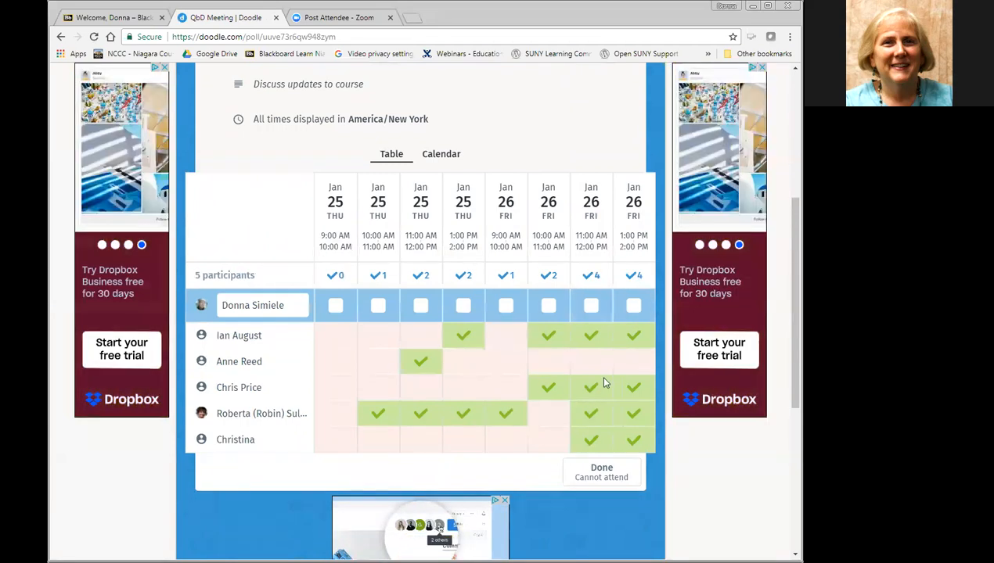
scroll(601, 382, up, 3)
scroll(607, 391, down, 4)
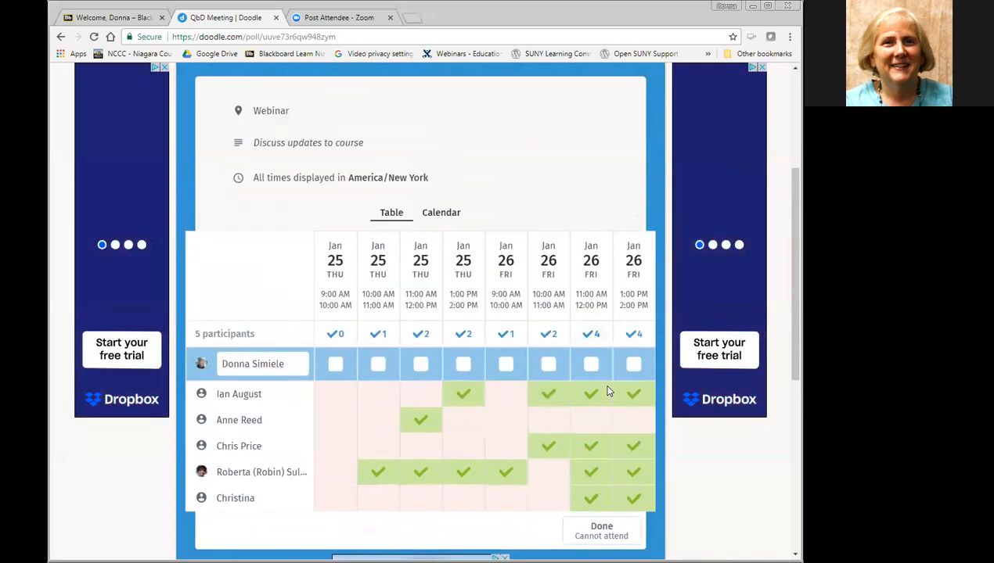
scroll(586, 481, down, 3)
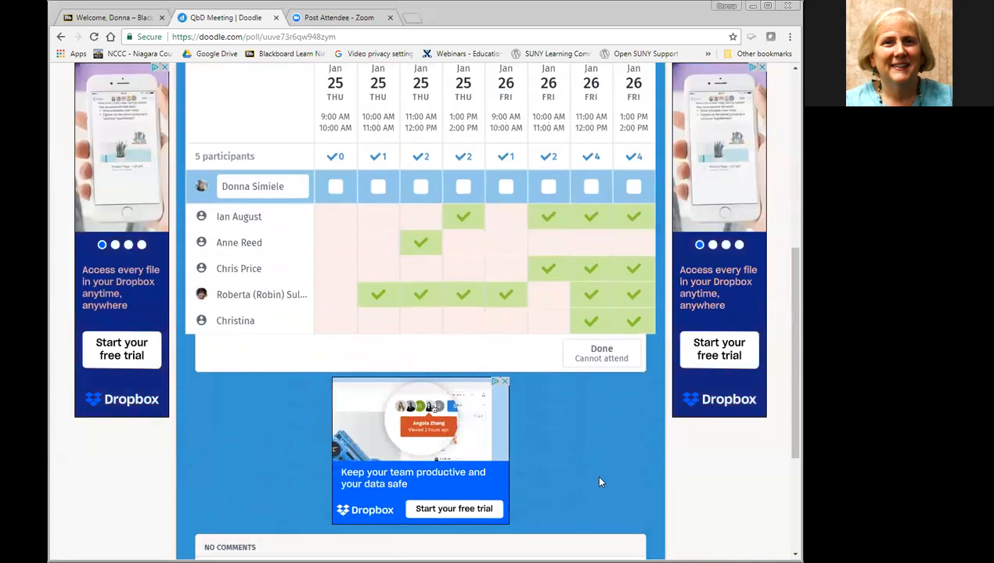
scroll(610, 473, down, 2)
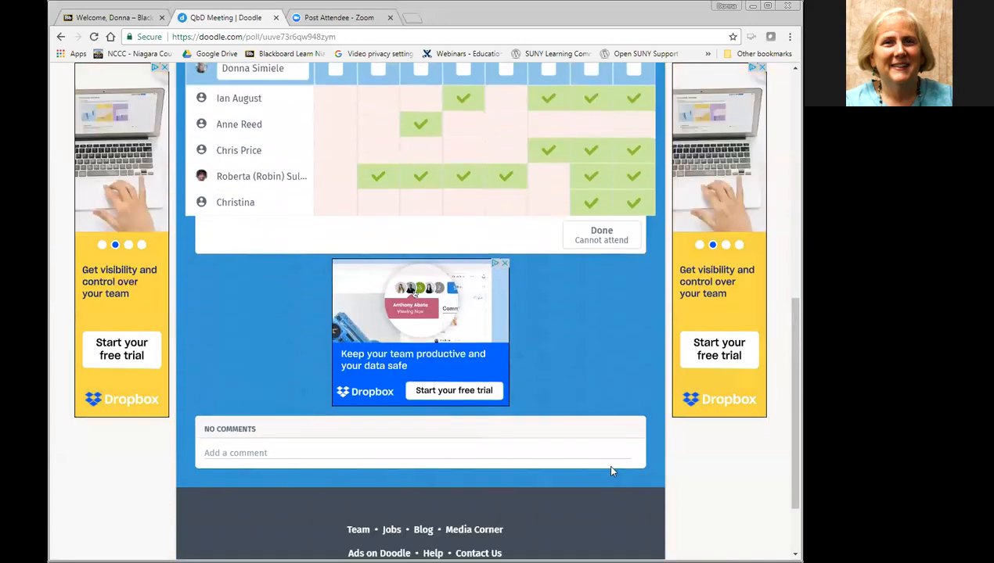
scroll(612, 475, up, 3)
scroll(611, 469, up, 2)
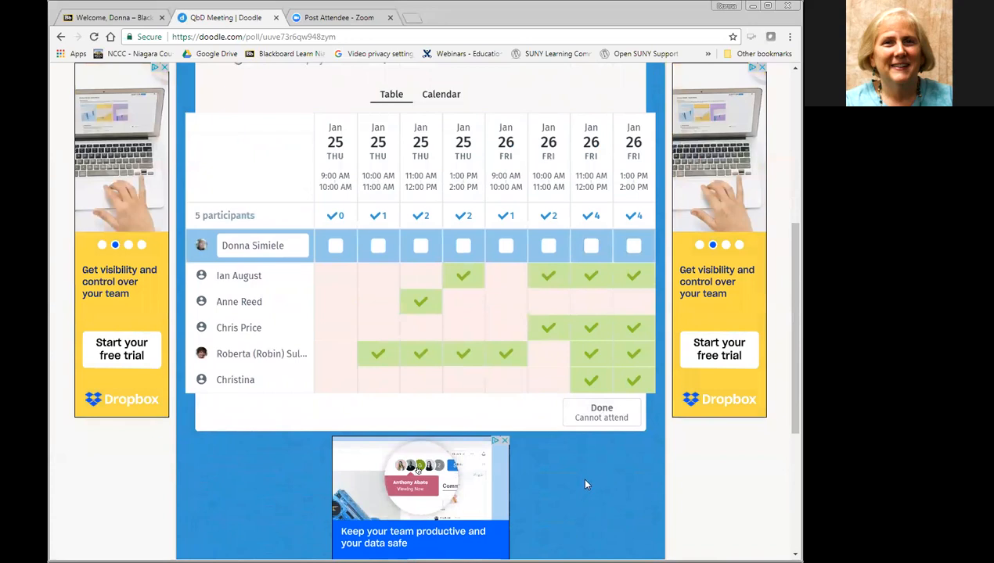
scroll(584, 484, up, 3)
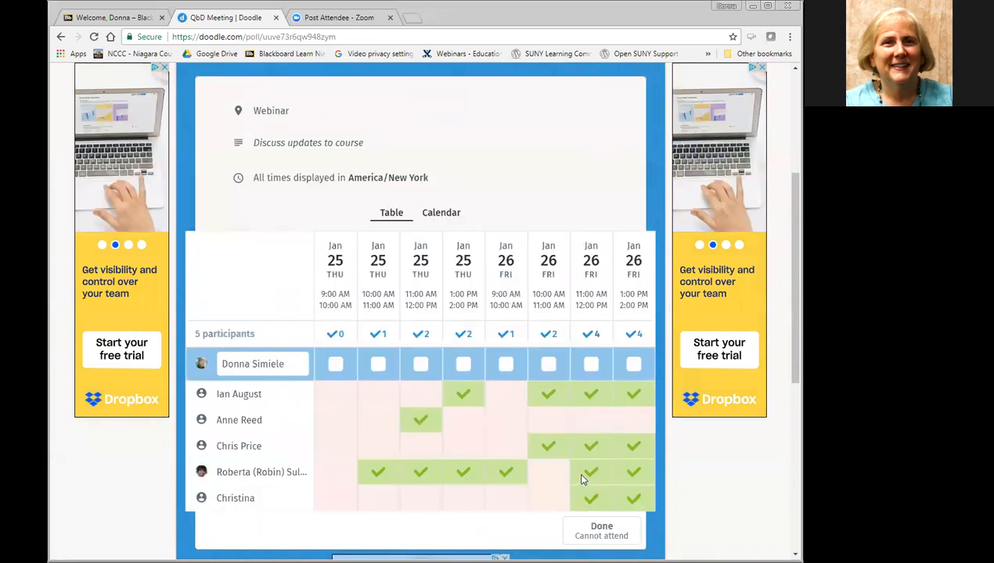
mouse_move(583, 480)
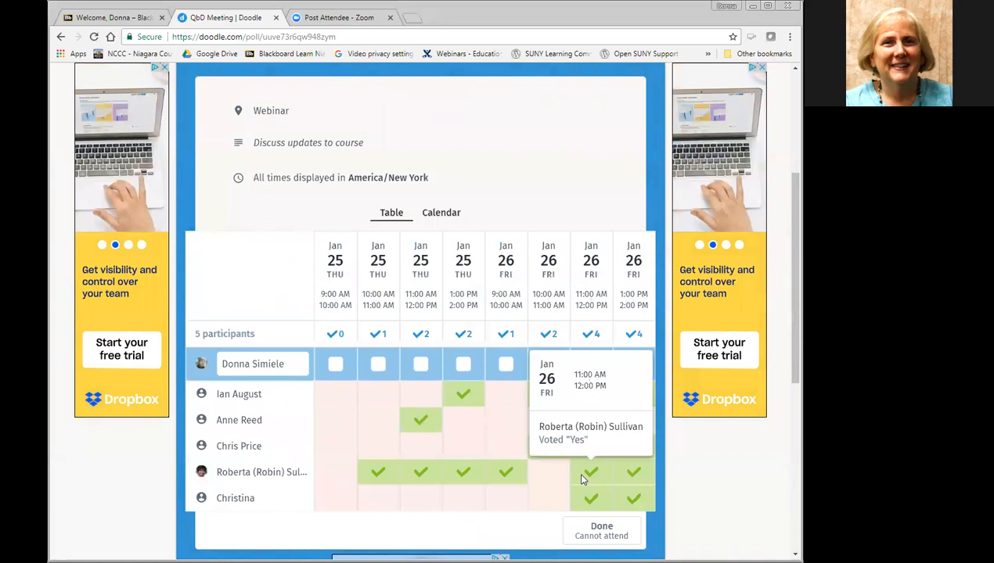
scroll(582, 235, up, 5)
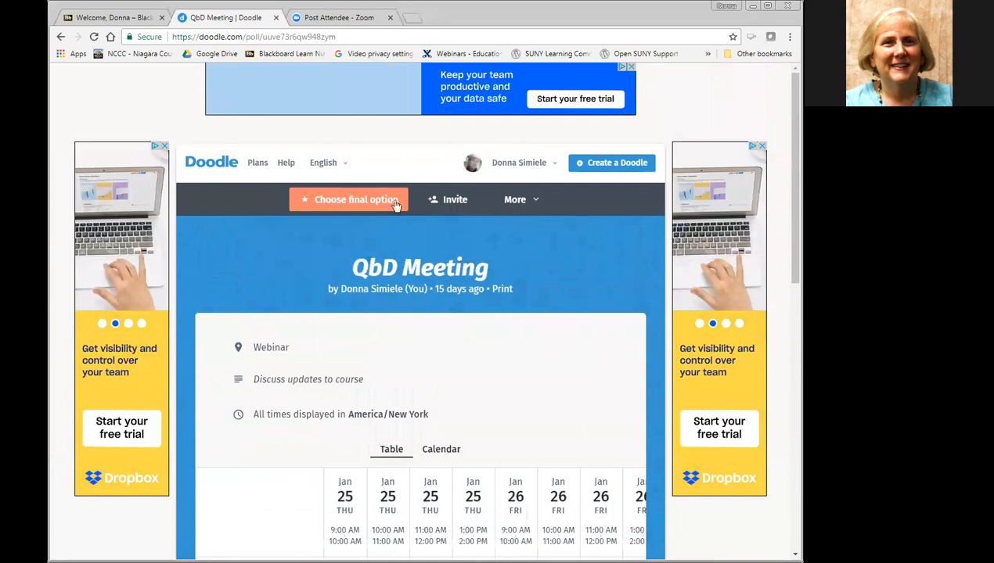
scroll(515, 277, down, 3)
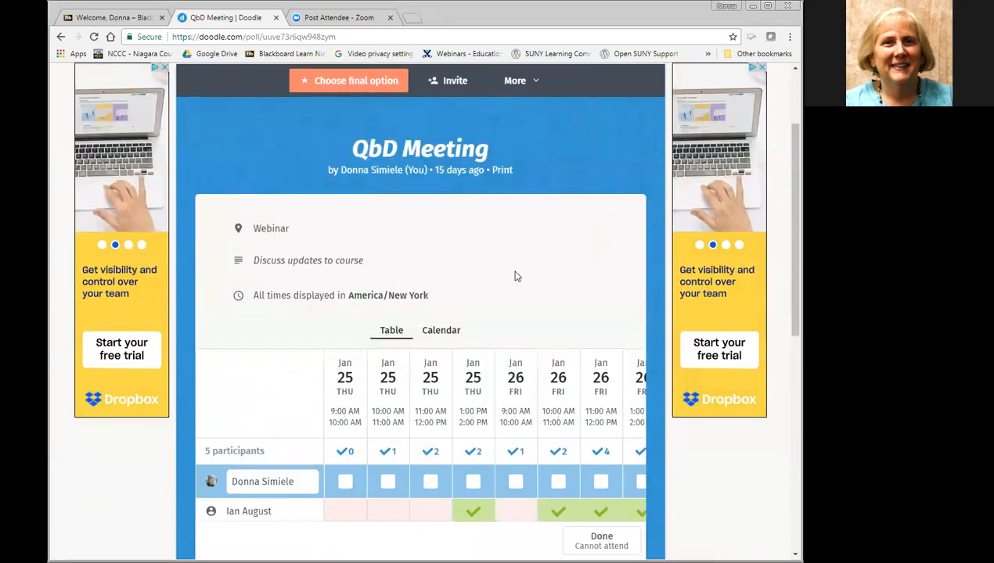
scroll(515, 277, up, 2)
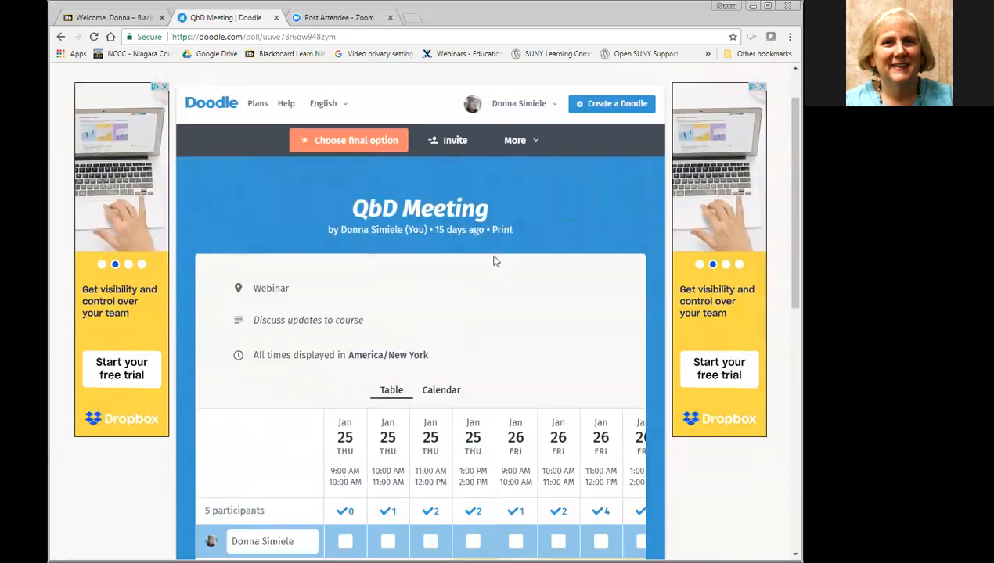
Choose Friday, January 26, 1:00 PM to 2:00 PM as the QbD Meeting poll's only final option and close the poll
click(329, 145)
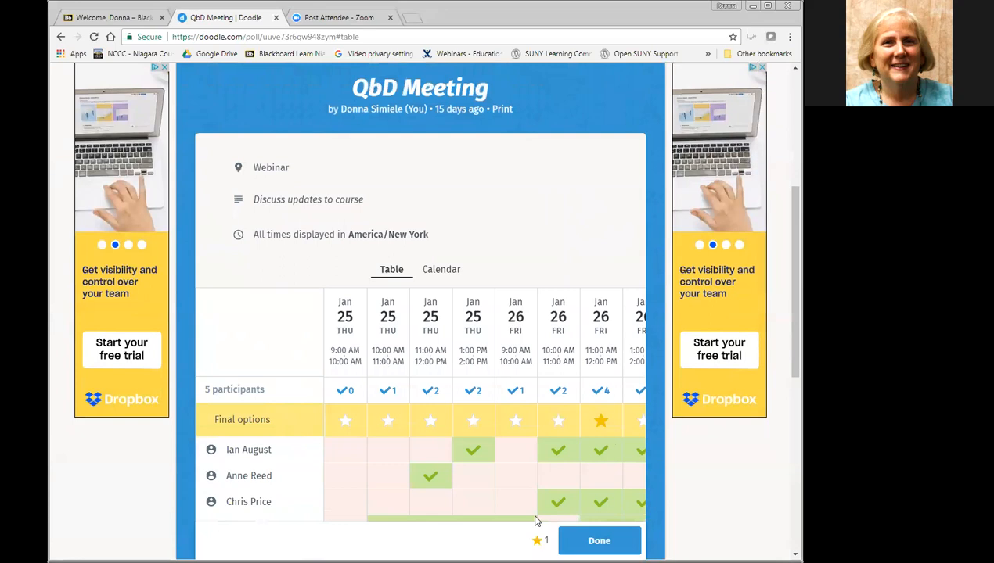
click(600, 427)
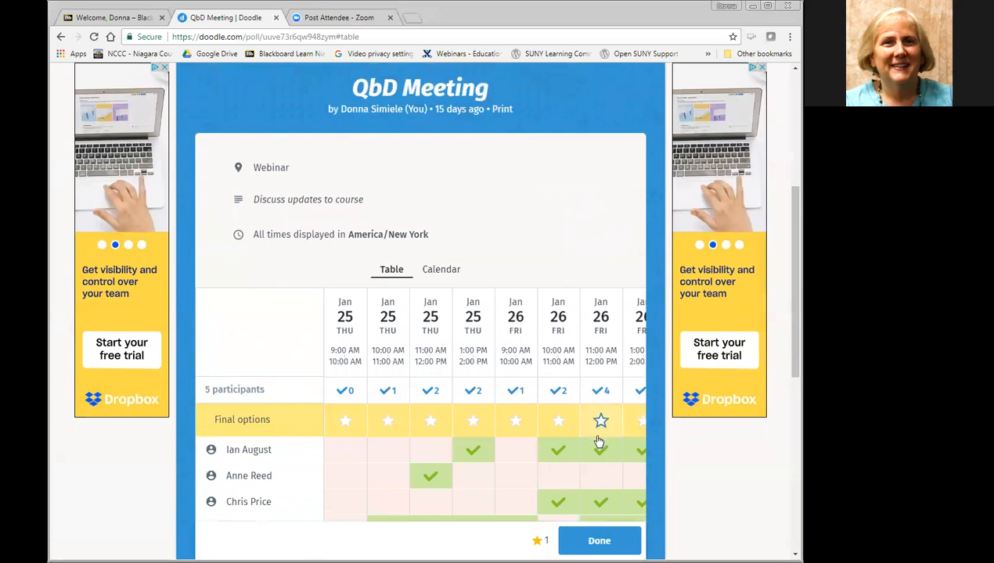
click(642, 424)
scroll(603, 426, down, 2)
click(590, 481)
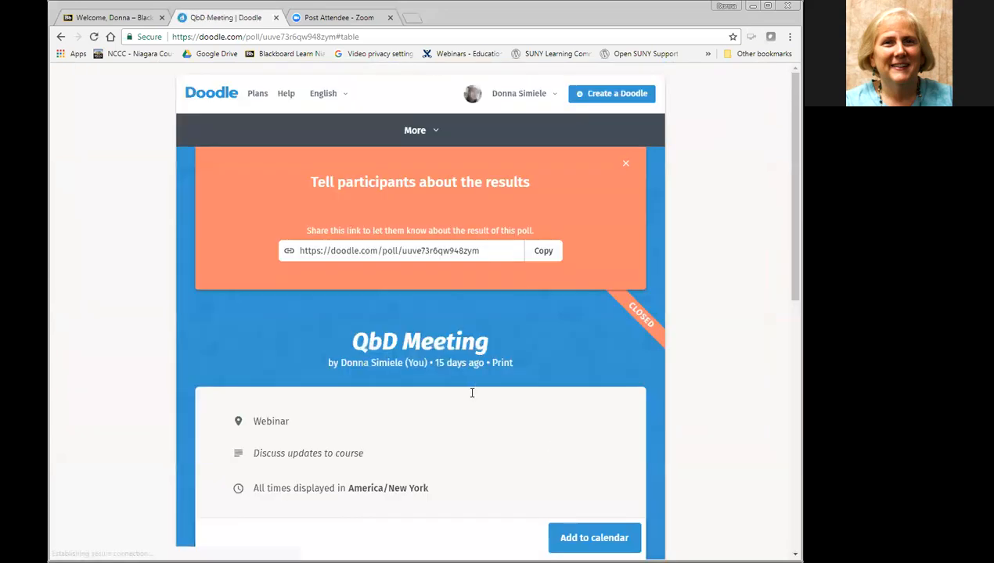
Examine the closed QbD Meeting poll's results-sharing link, final time column and participants' votes
scroll(473, 408, down, 1)
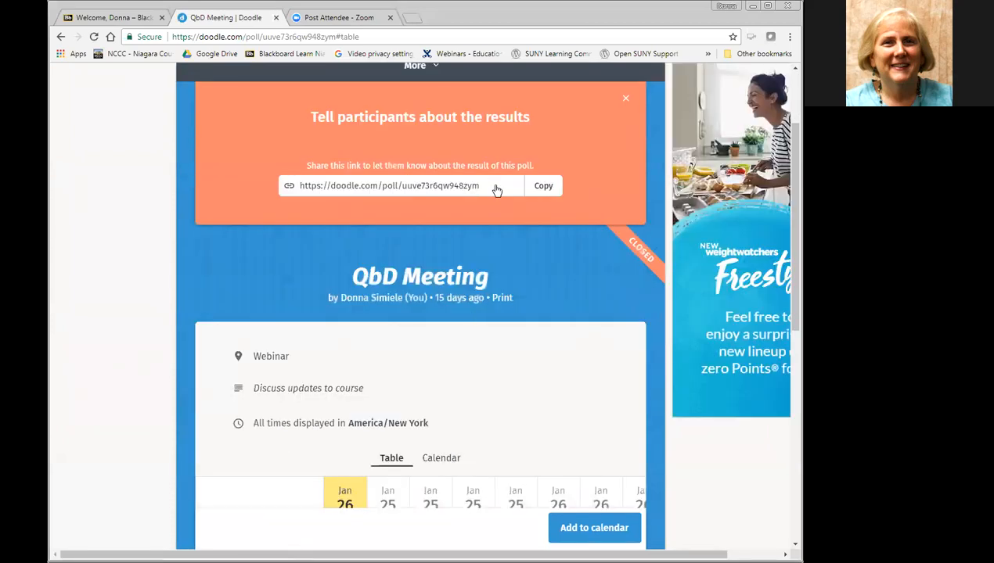
scroll(486, 207, down, 3)
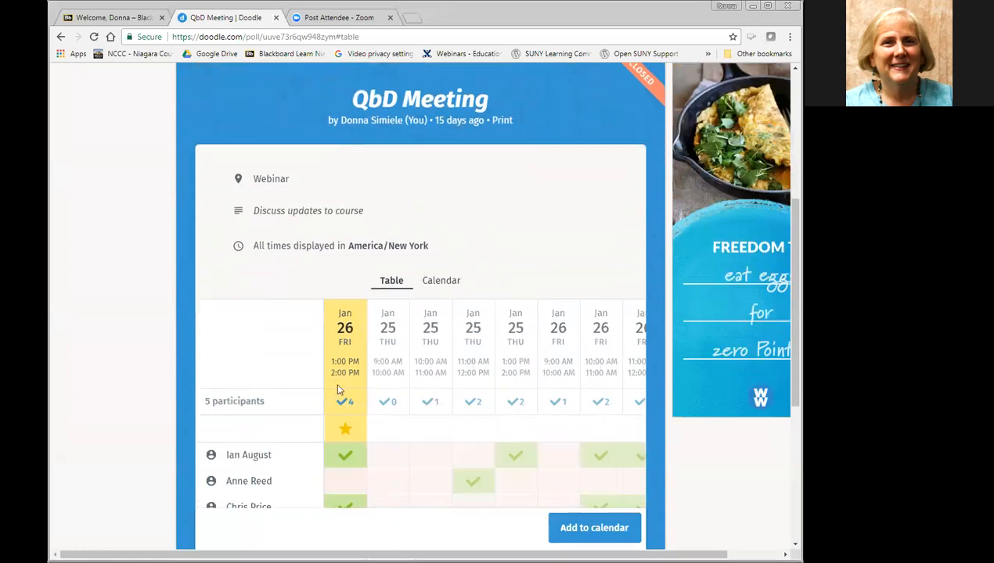
scroll(356, 469, down, 2)
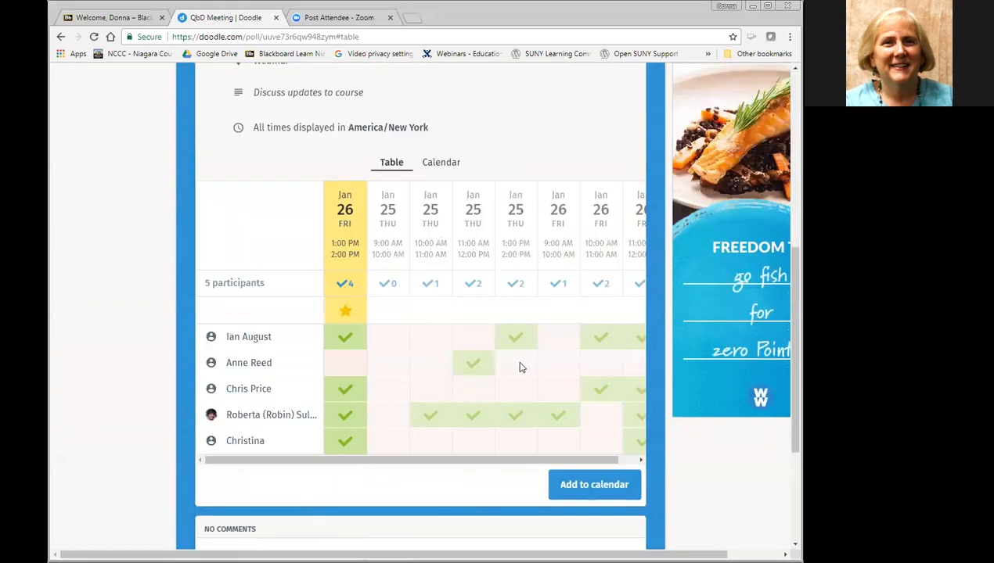
scroll(512, 378, up, 3)
scroll(512, 378, up, 3)
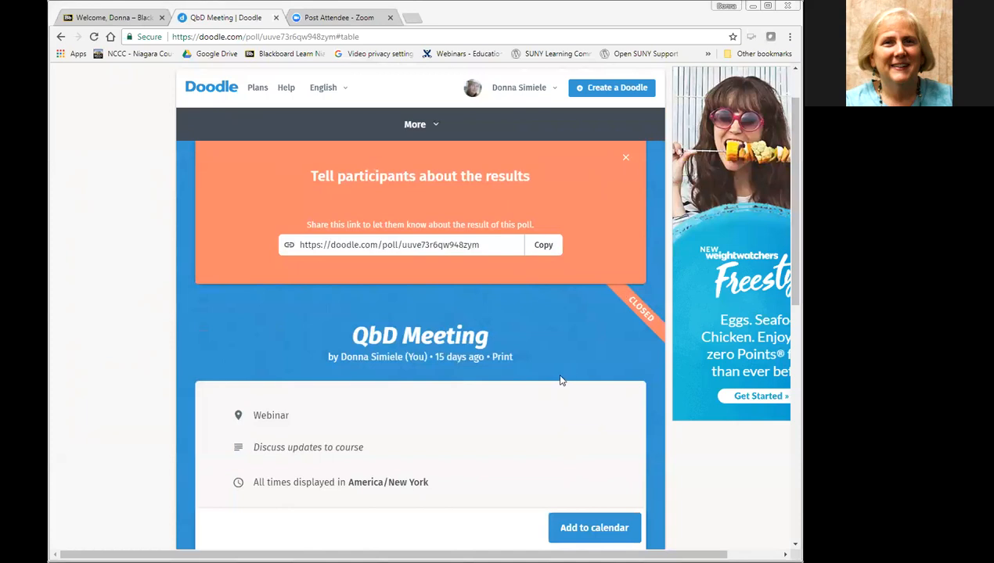
Switch to the Outlook calendar, go to the week of February 4–10, 2018, and start an appointment on Tuesday at 10 AM
key(alt+Tab)
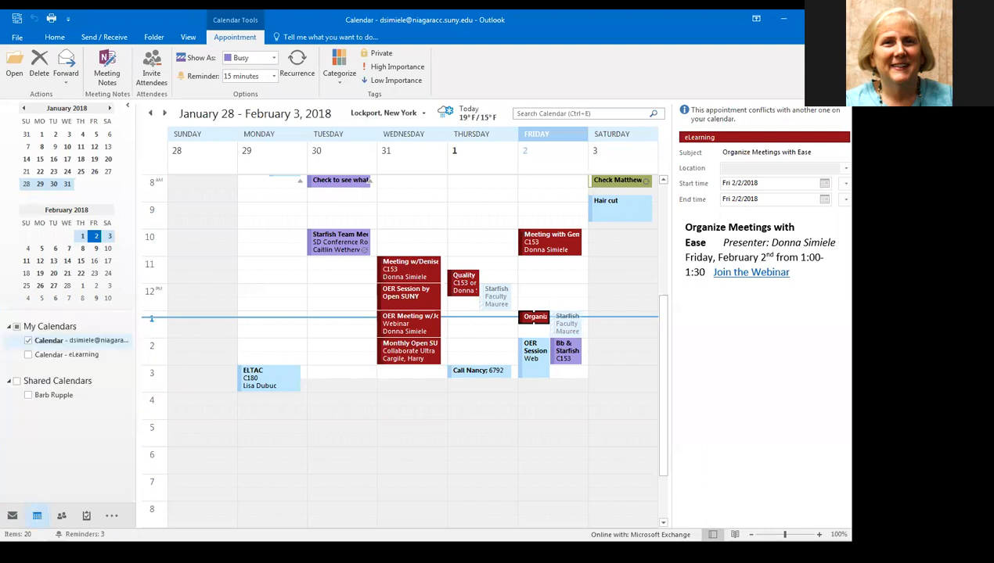
click(164, 114)
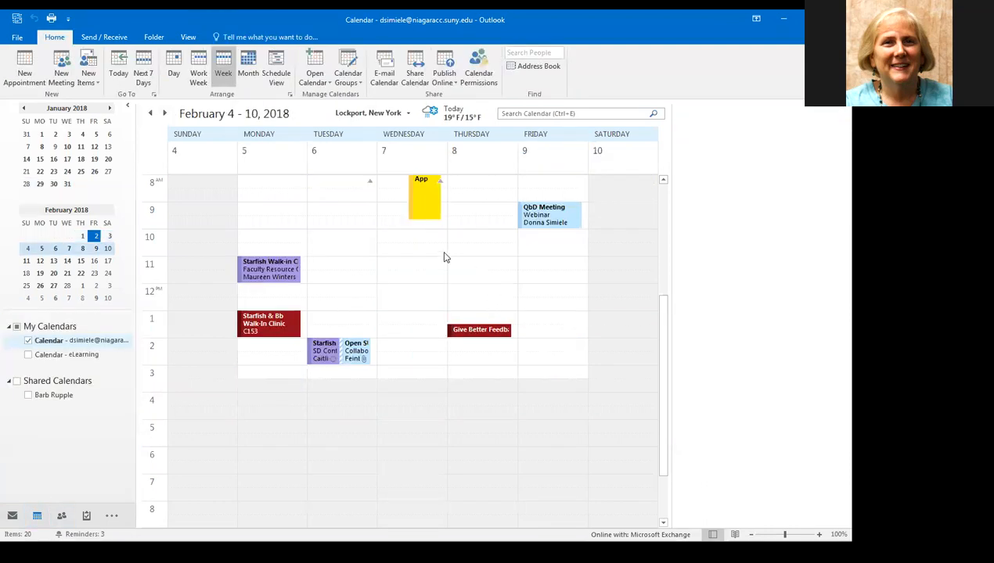
double_click(342, 239)
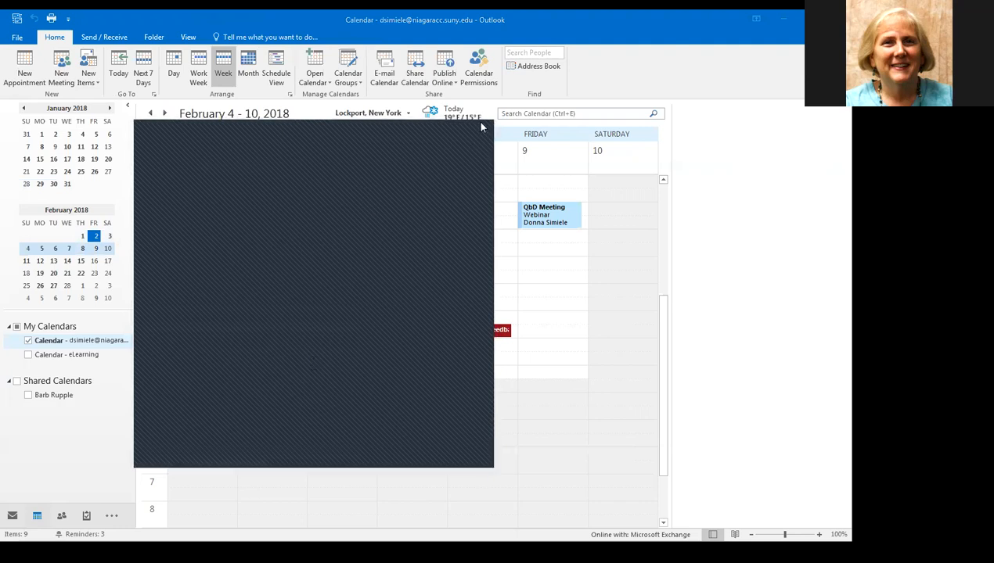
click(435, 310)
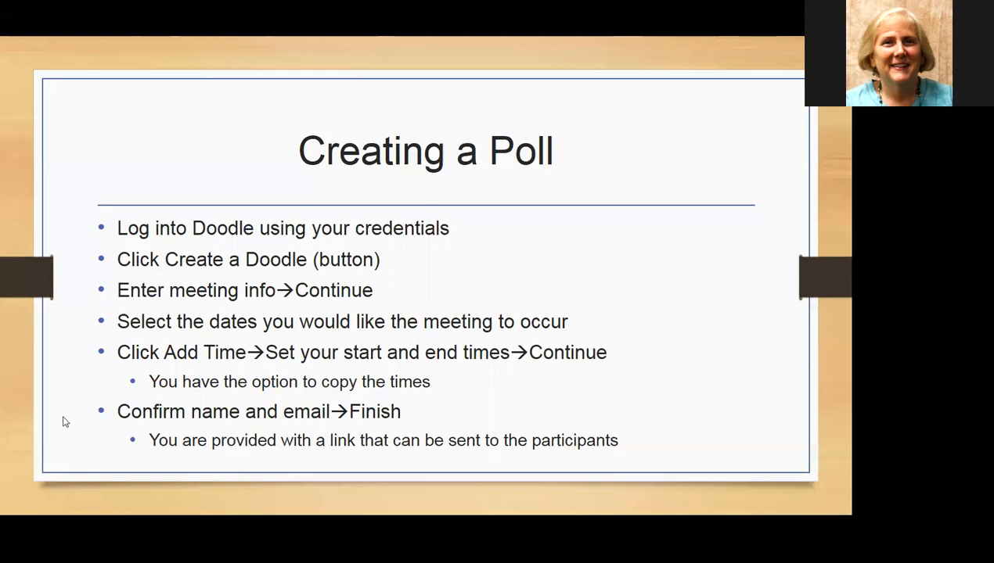
click(431, 360)
click(431, 361)
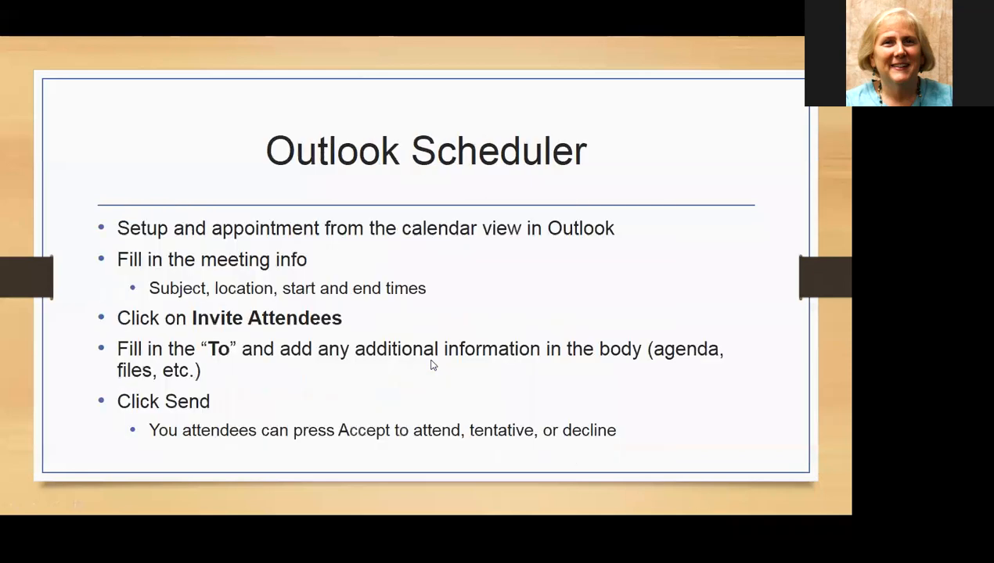